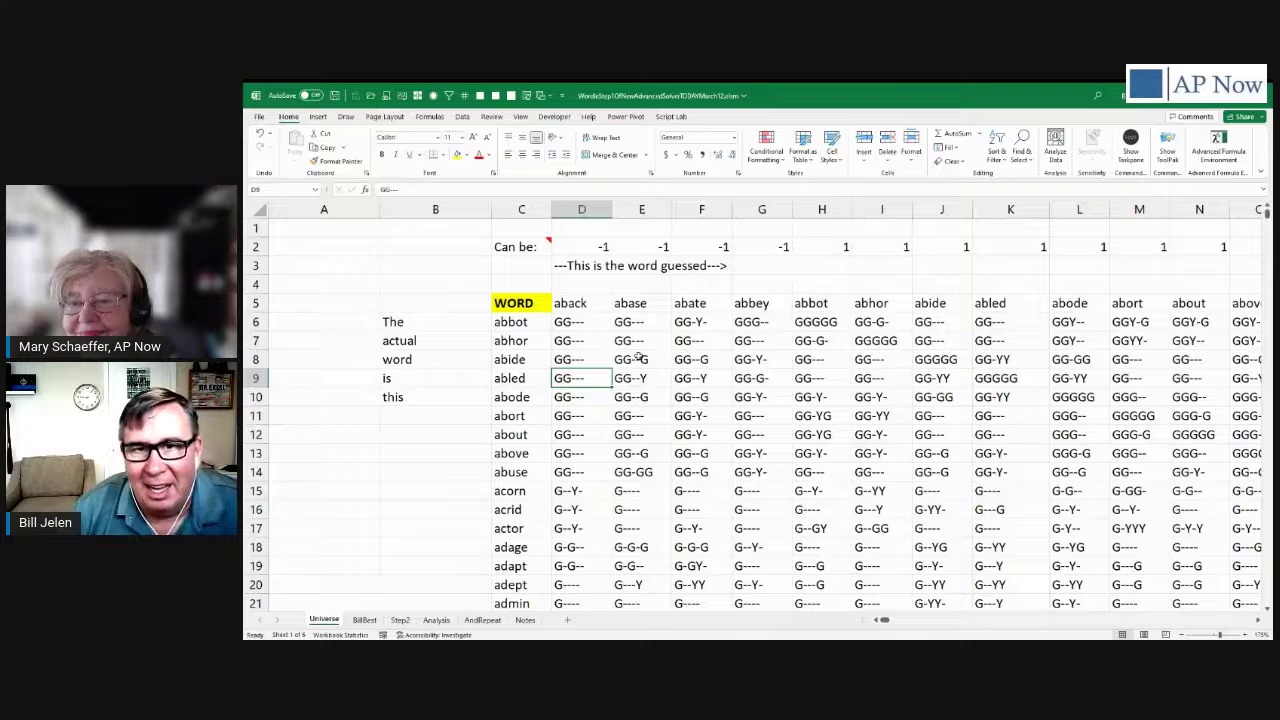
Examine the guess matrix on the Universe sheet, with actual words in column C and guessed words across row 5
scroll(606, 363, "down", 2, "ctrl")
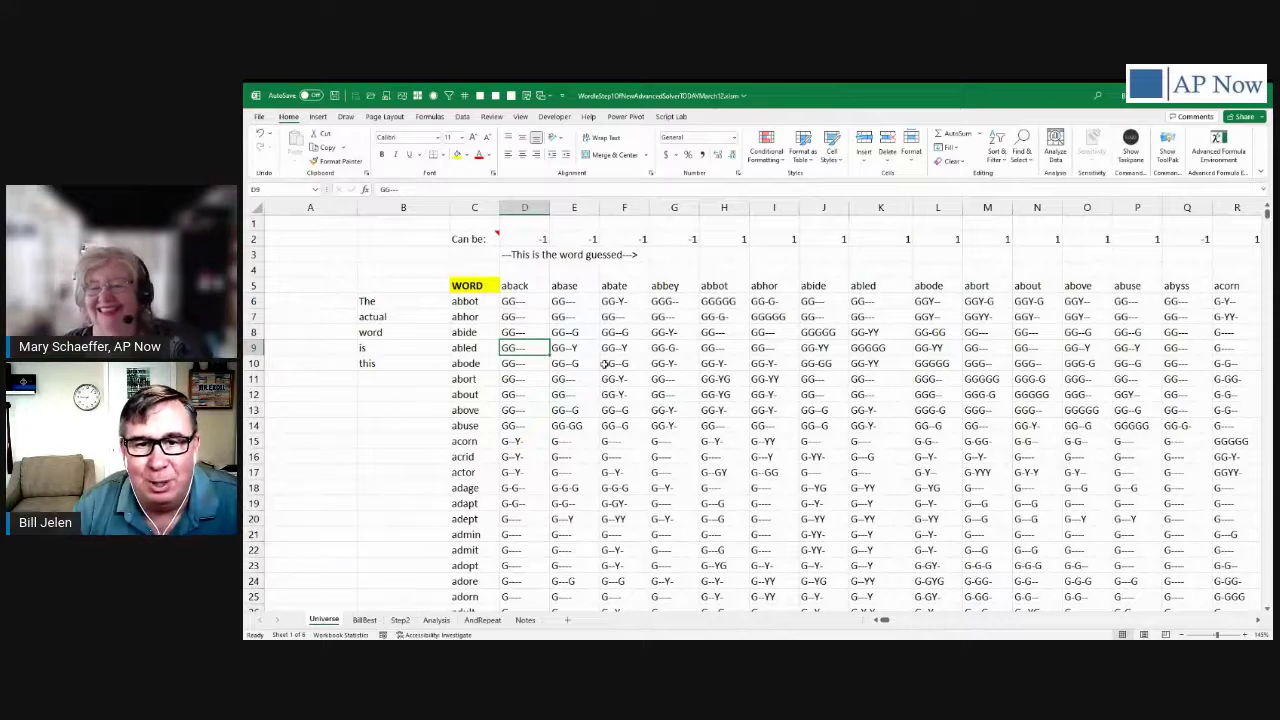
key("Left")
key("Up")
key("Up")
key("Up")
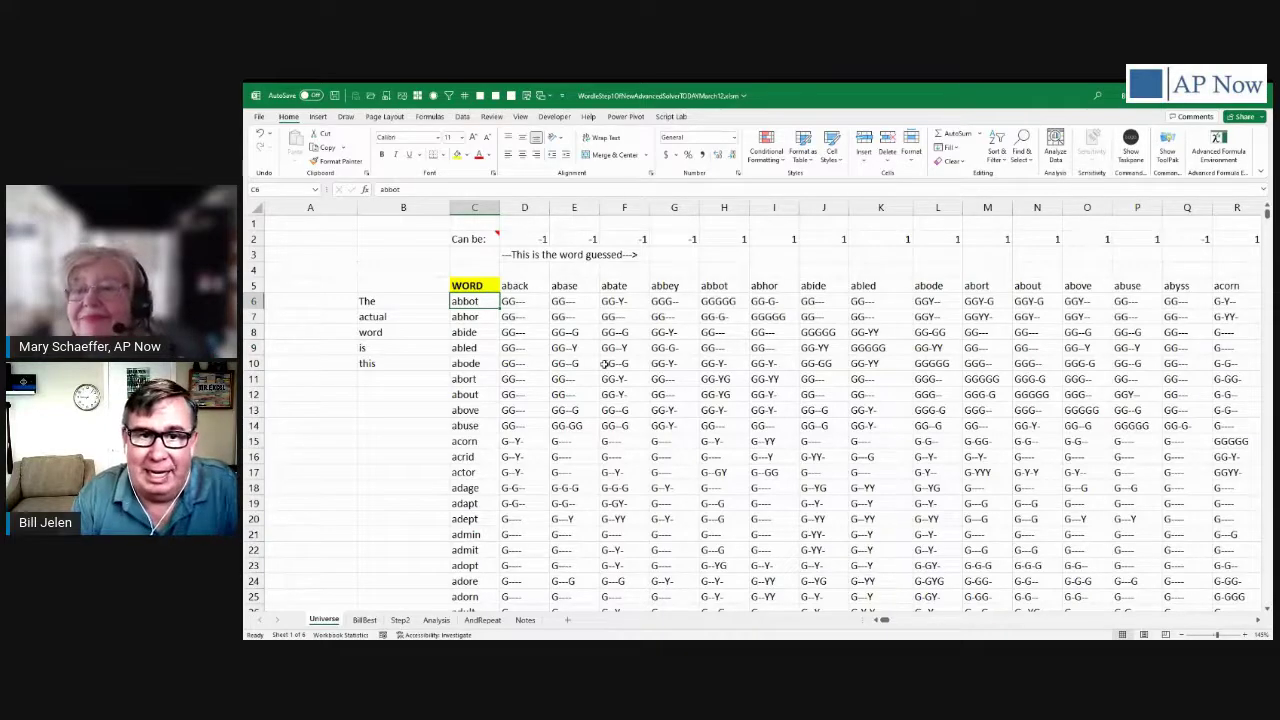
key("Up")
key("Right")
key("ctrl+shift+Right")
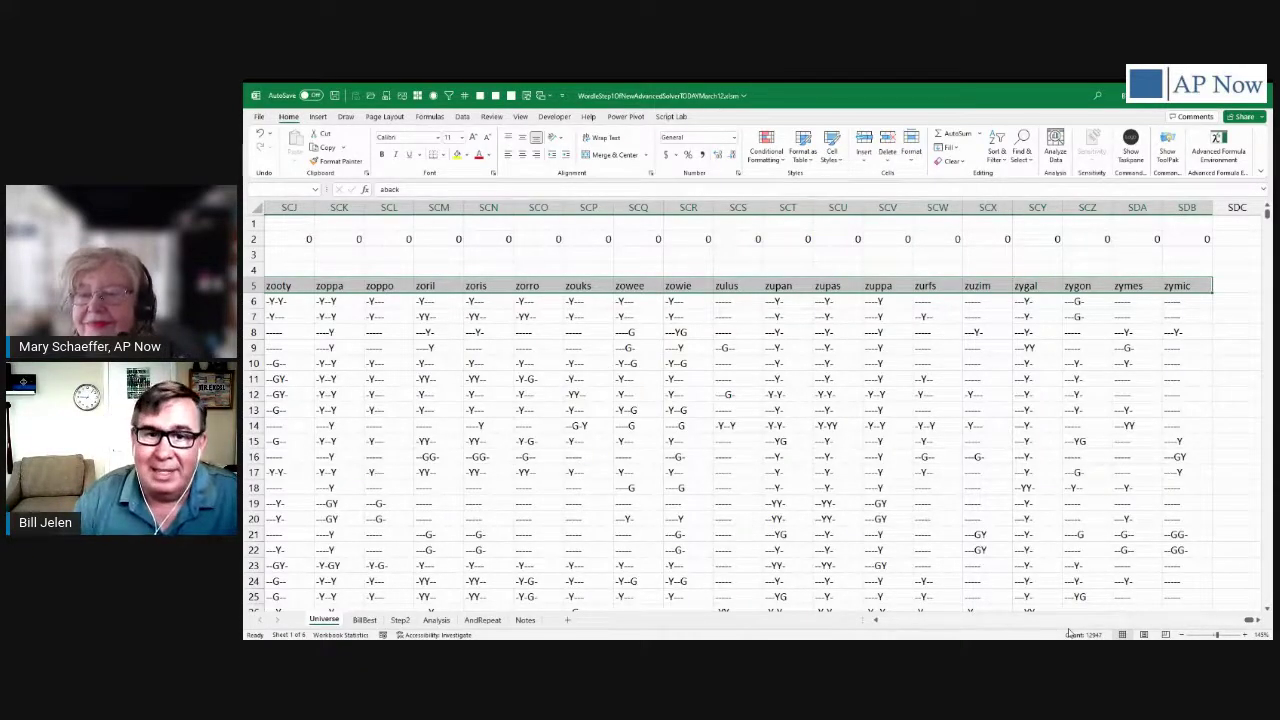
key("Left")
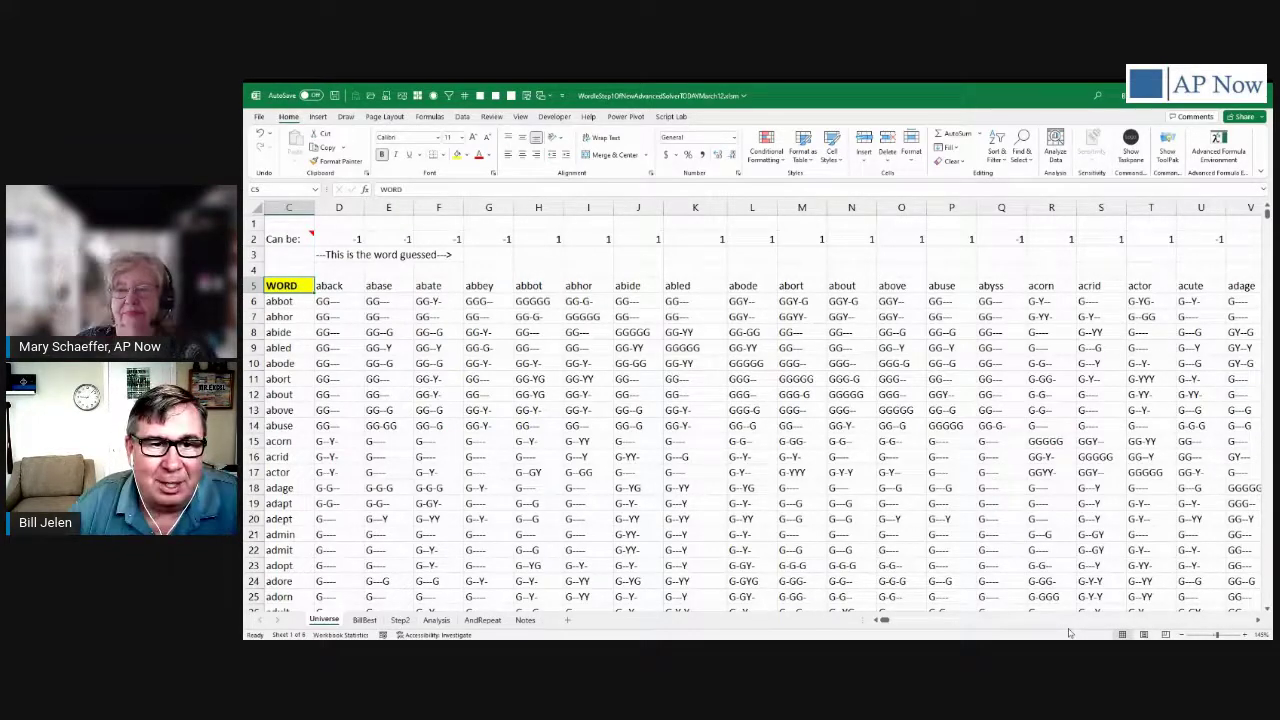
Select the abled column from its row 5 header to the last word and turn on a filter for it
key("Right")
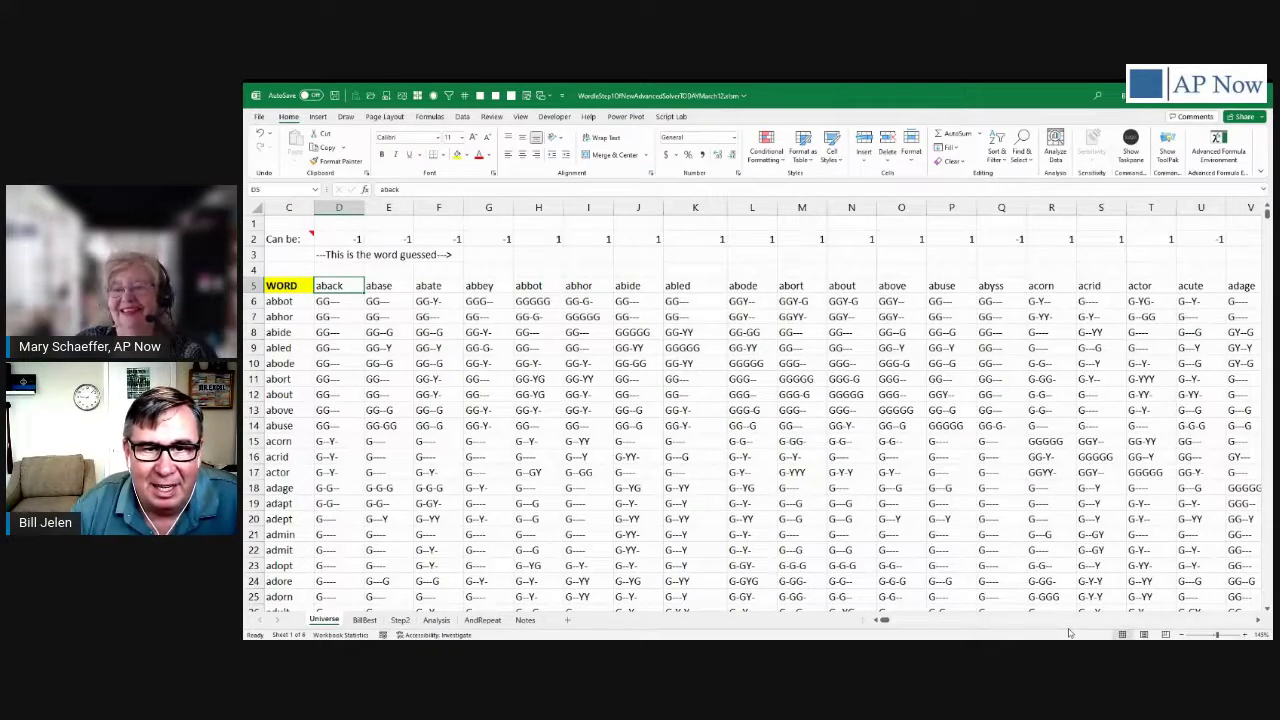
key("Right")
key("Right")
key("Right")
key("Right")
key("Right")
key("Right")
key("Right")
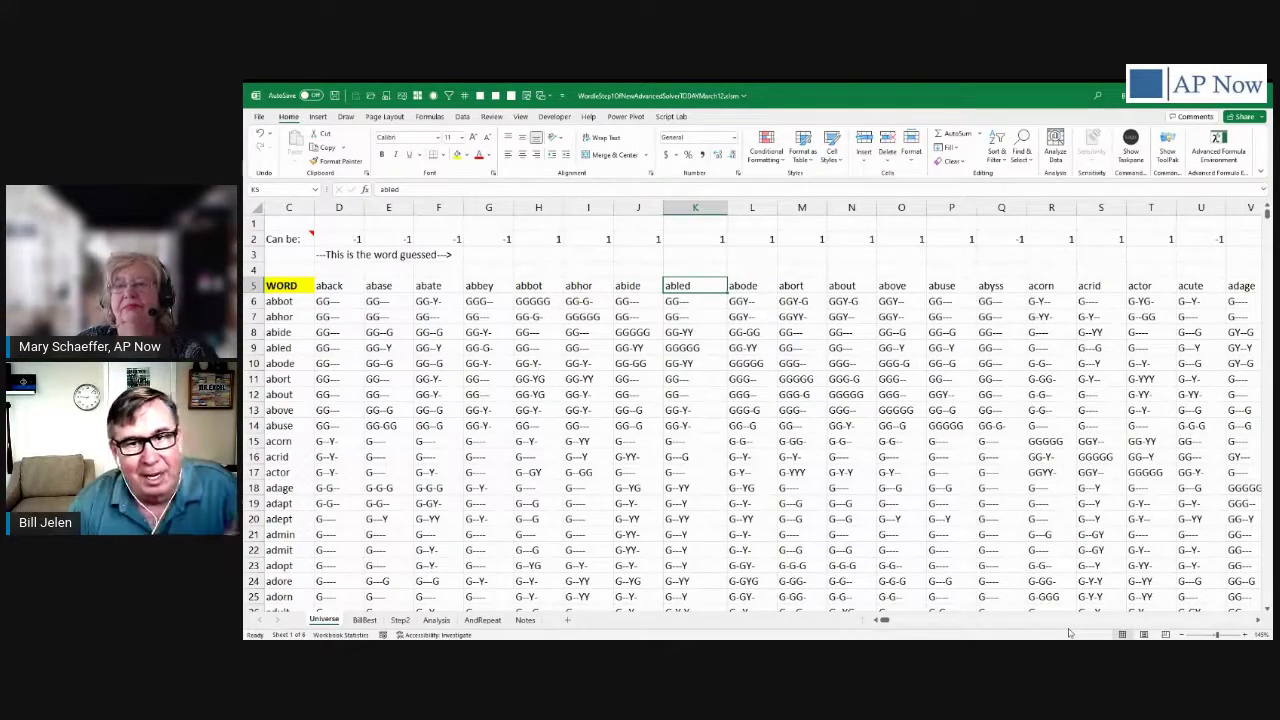
key("ctrl+shift+Down")
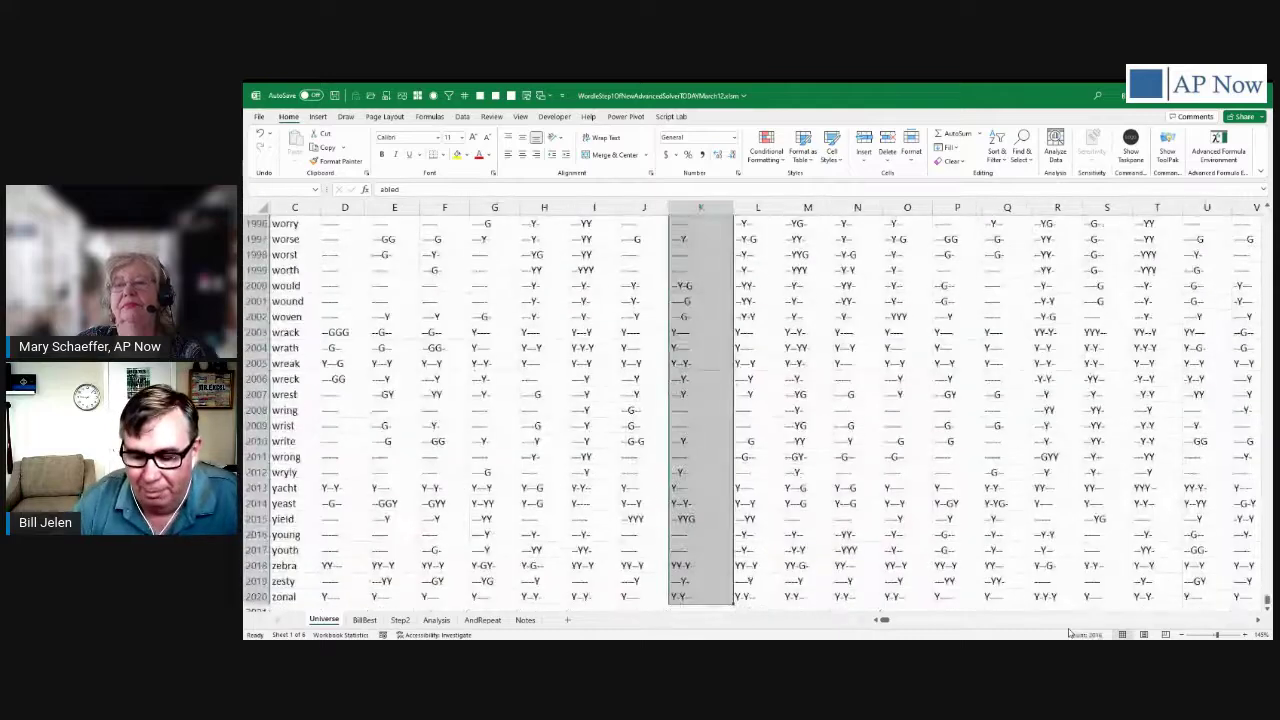
key("ctrl+BackSpace")
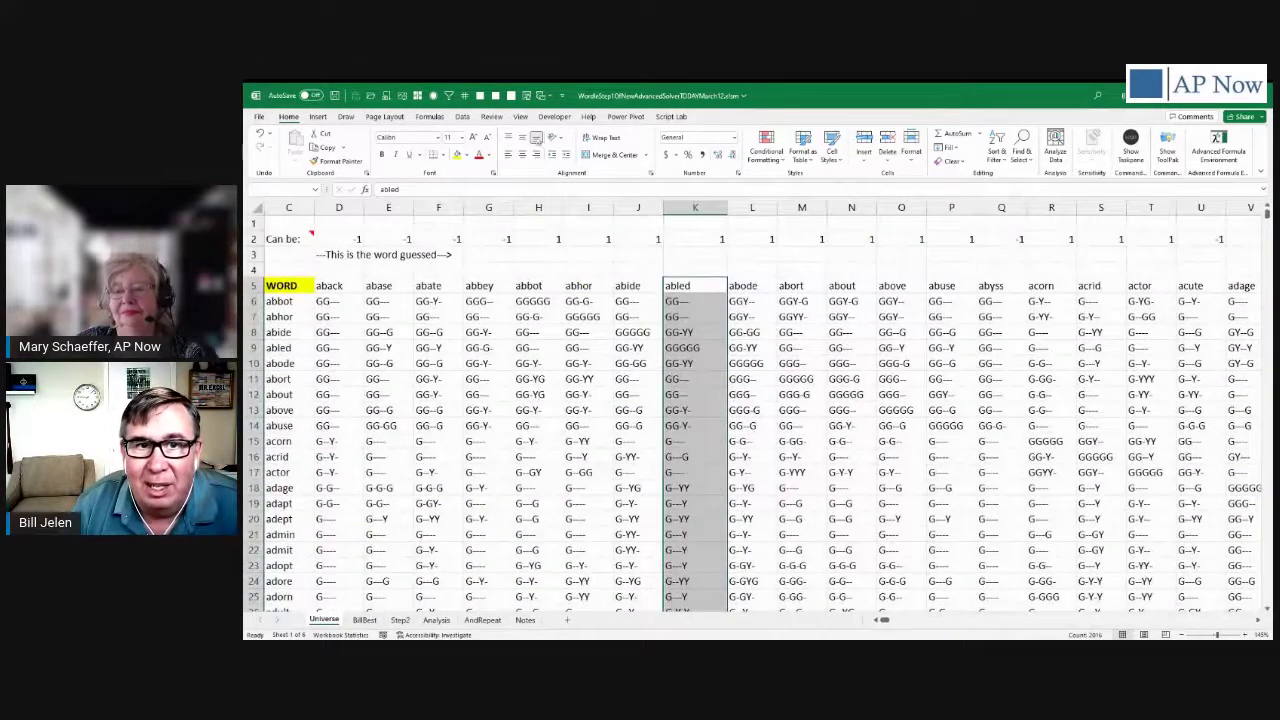
left_click(462, 116)
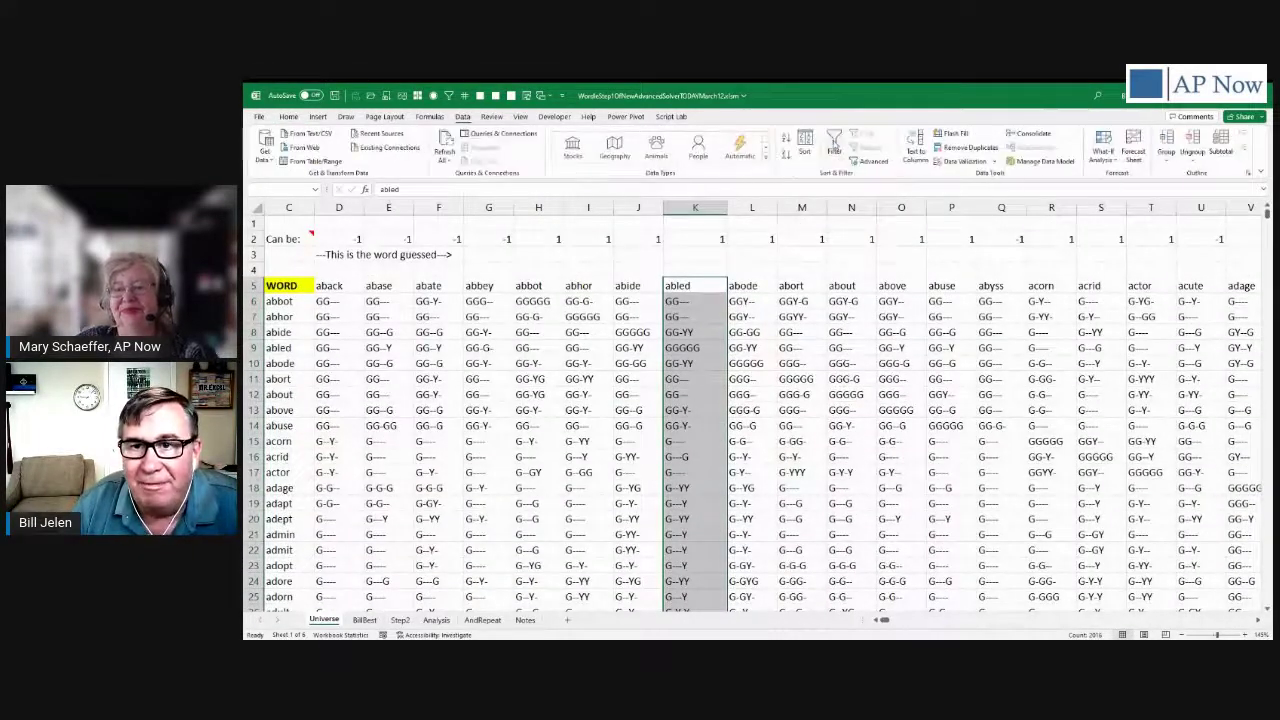
left_click(834, 145)
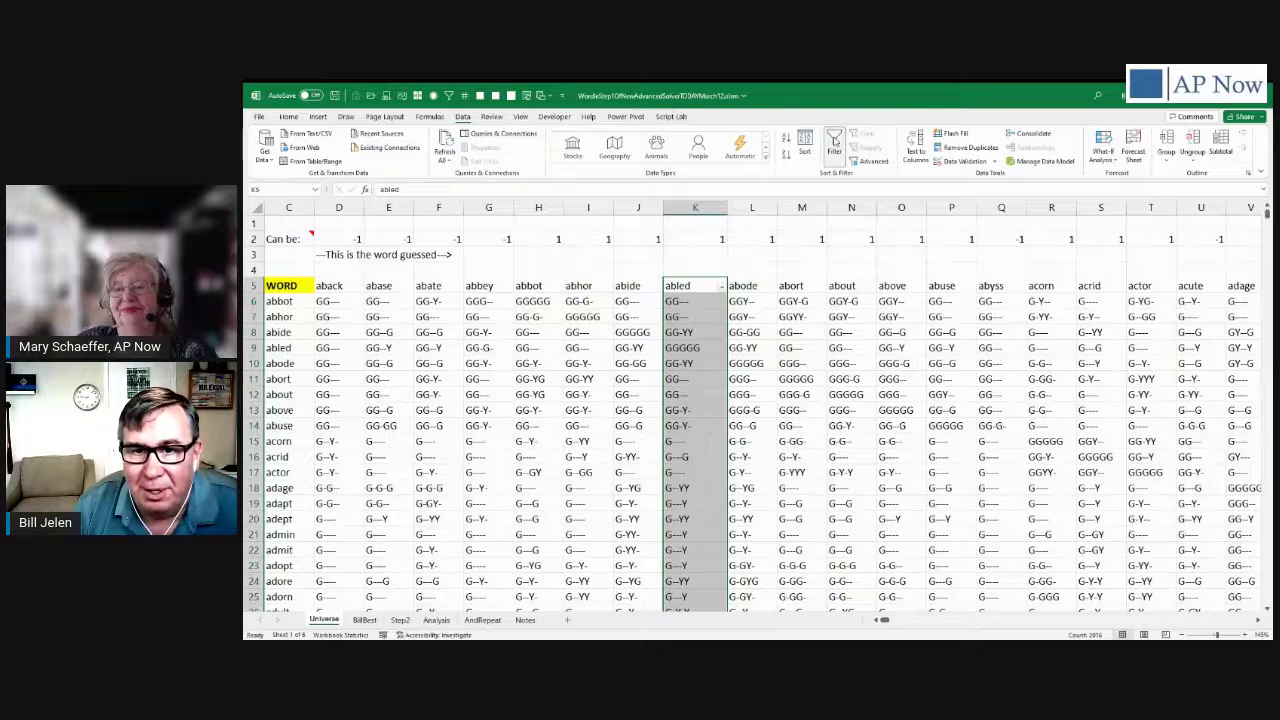
Filter the abled column by the pattern G-Y-- and select the words left in the WORD column
left_click(721, 287)
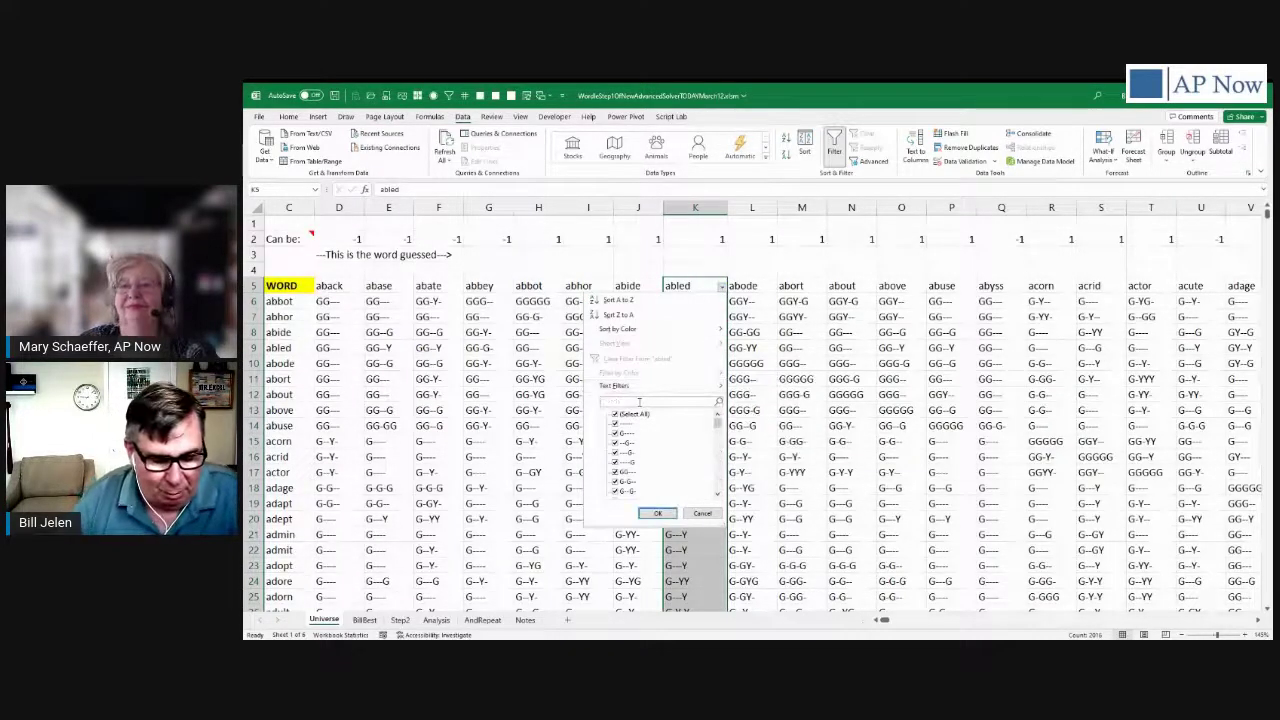
type("G-")
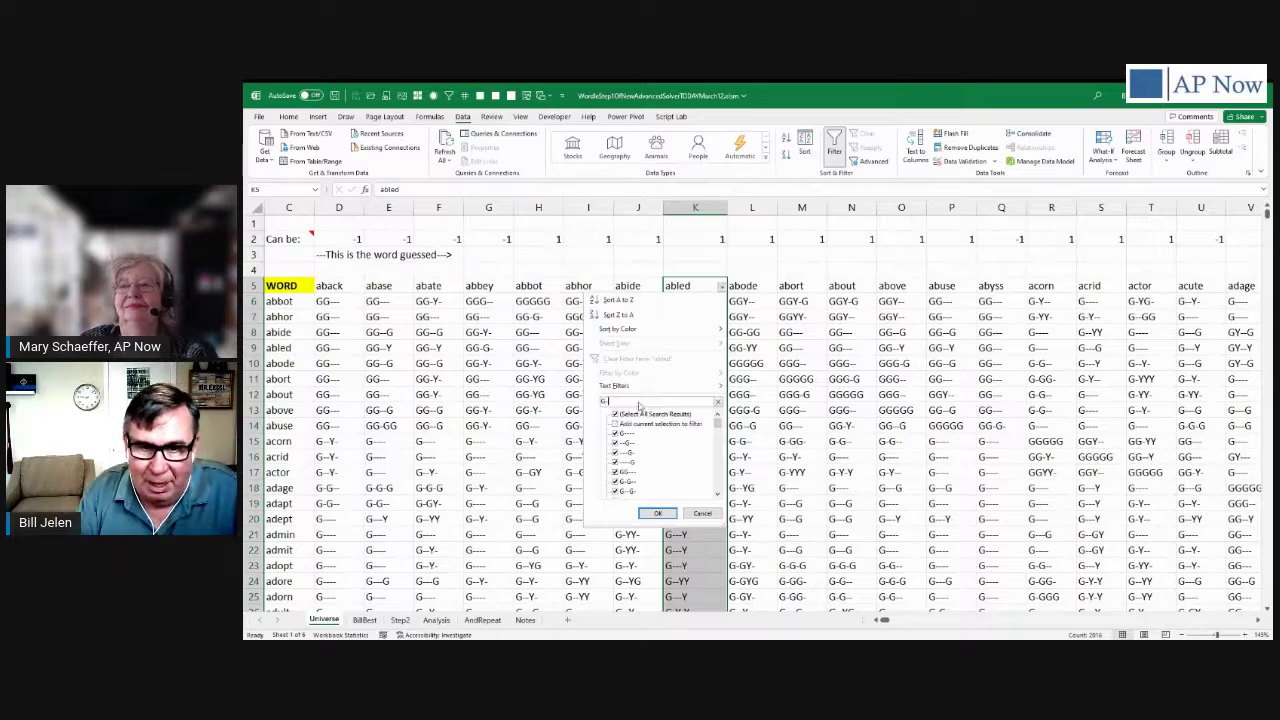
type("Y--")
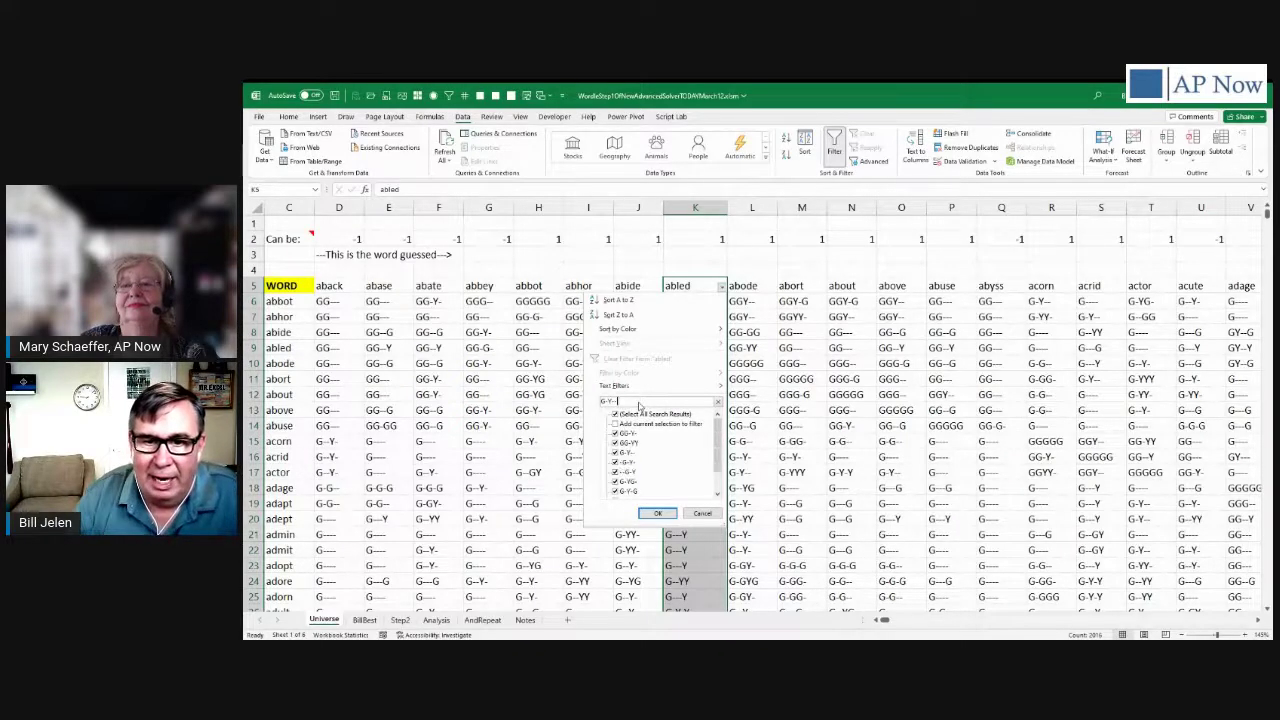
left_click(656, 514)
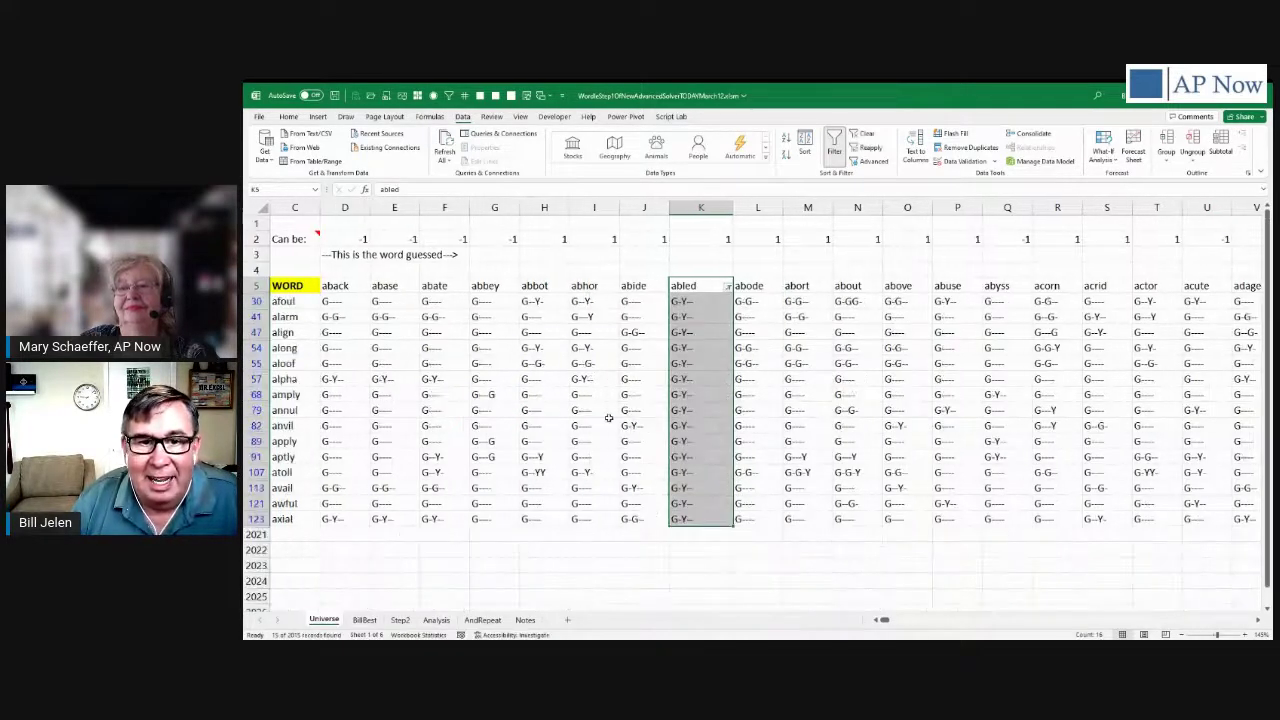
left_click(292, 301)
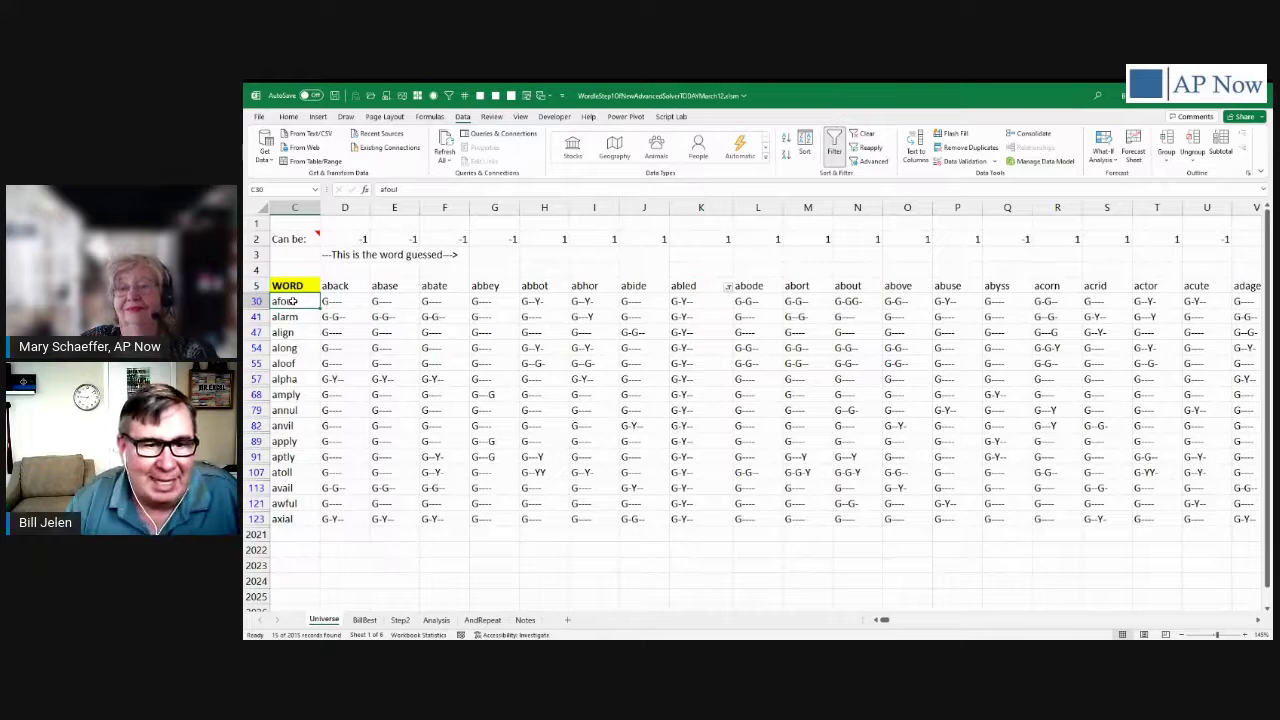
key("ctrl+shift+Down")
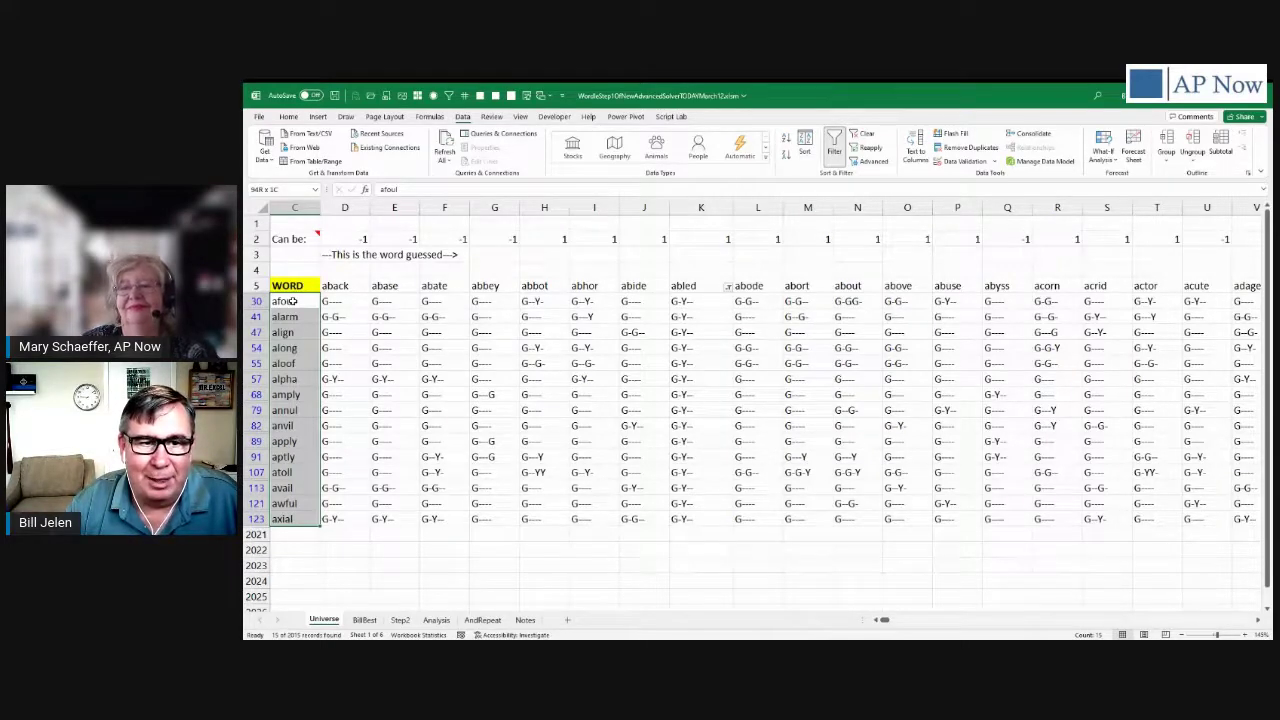
Look through the Step2, Analysis and BillBest sheets, finishing on BillBest
left_click(292, 300)
key("ctrl+Page_Down")
key("ctrl+Page_Down")
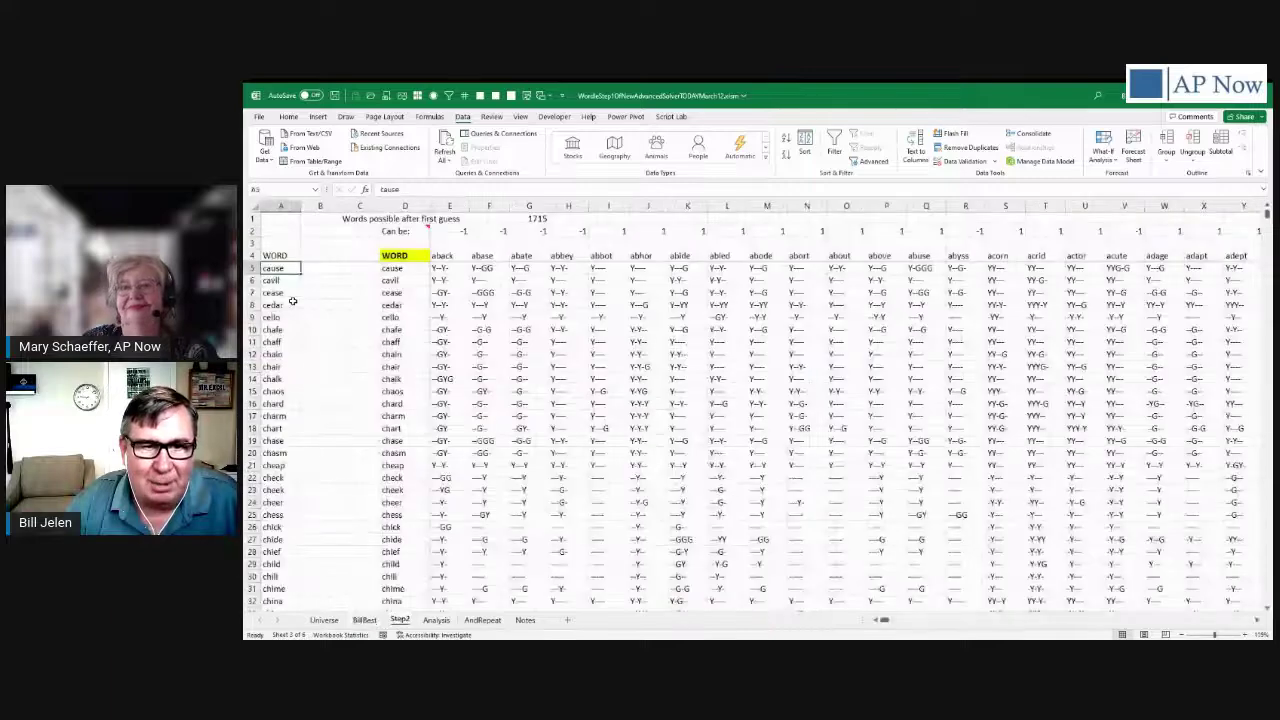
key("ctrl+Page_Down")
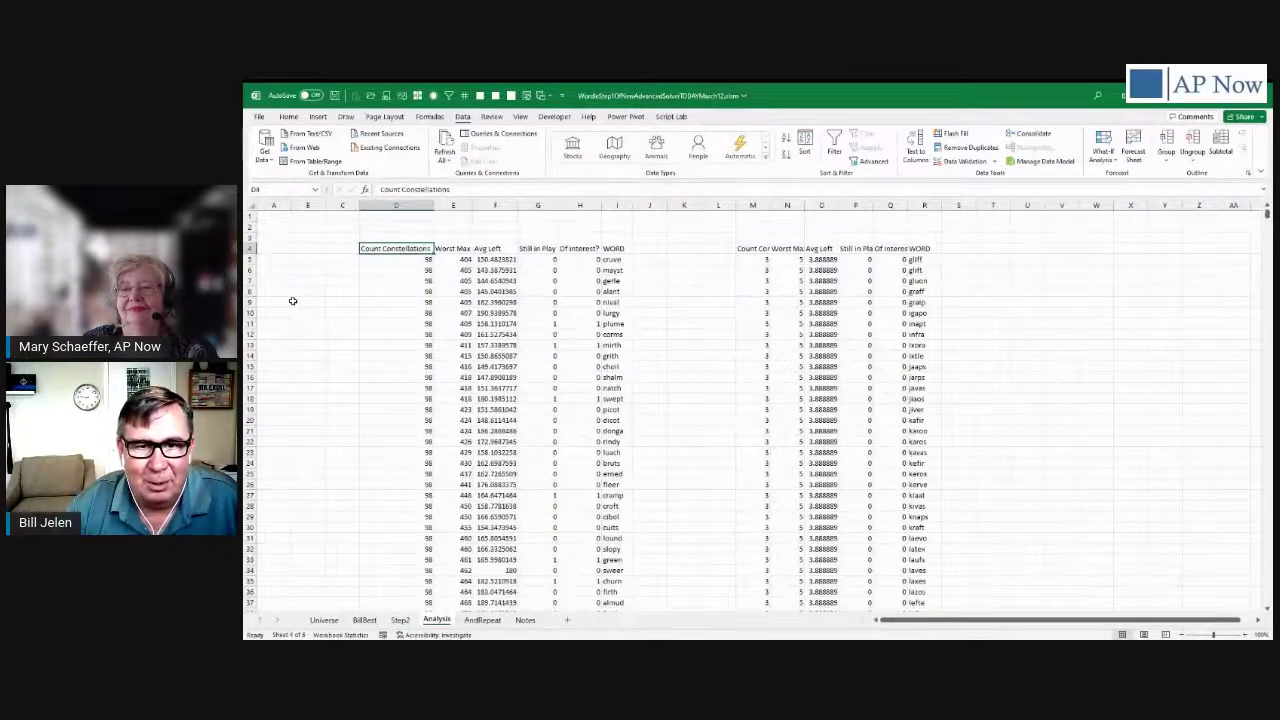
key("ctrl+Page_Up")
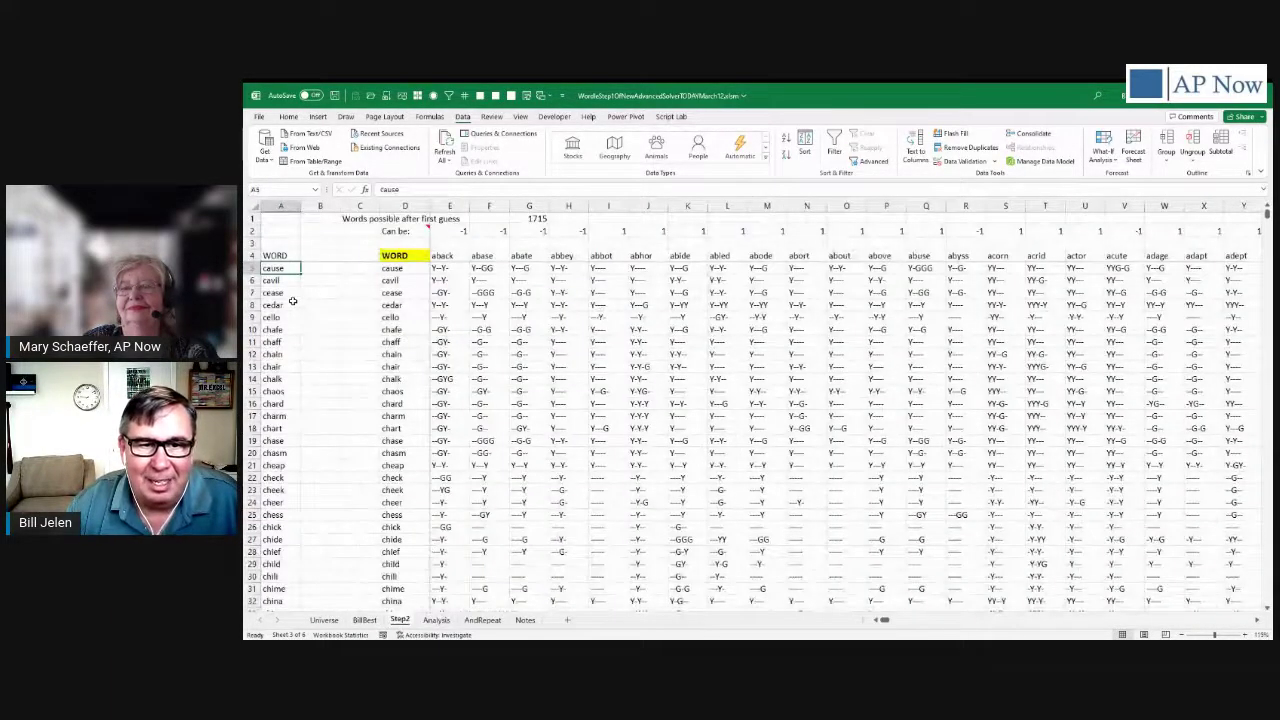
key("ctrl+Page_Up")
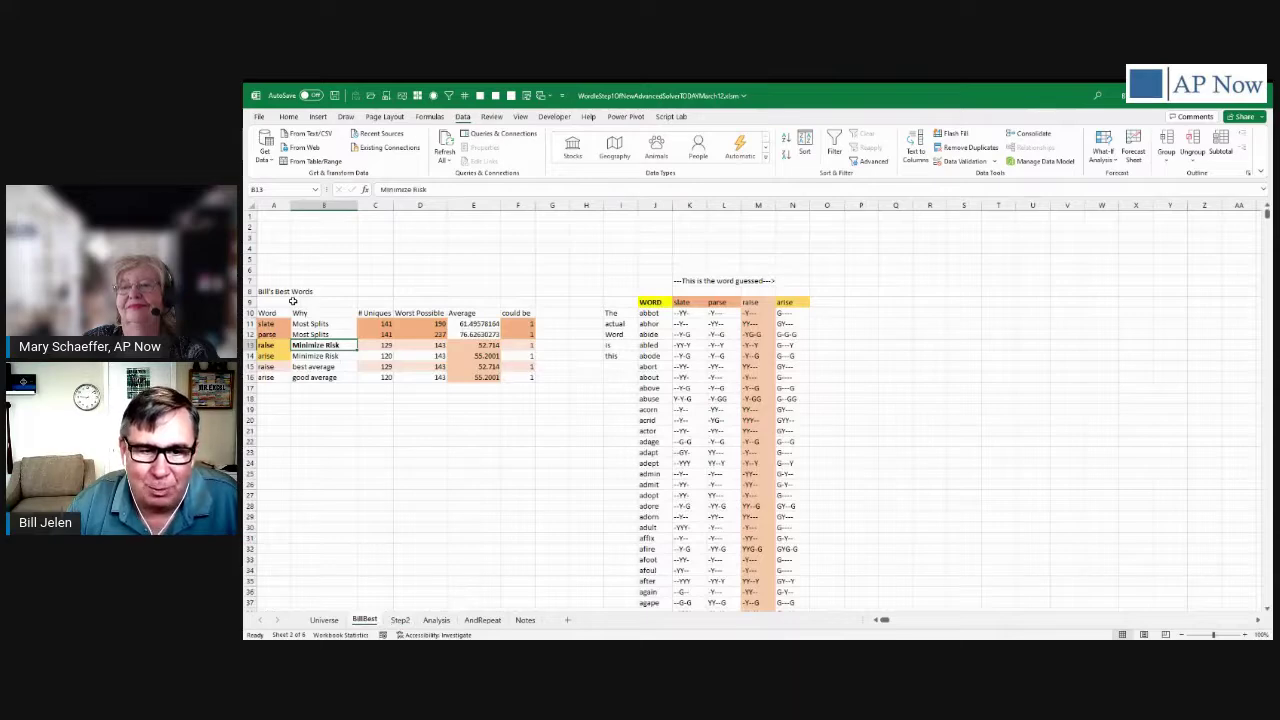
key("ctrl+Page_Down")
key("ctrl+Page_Down")
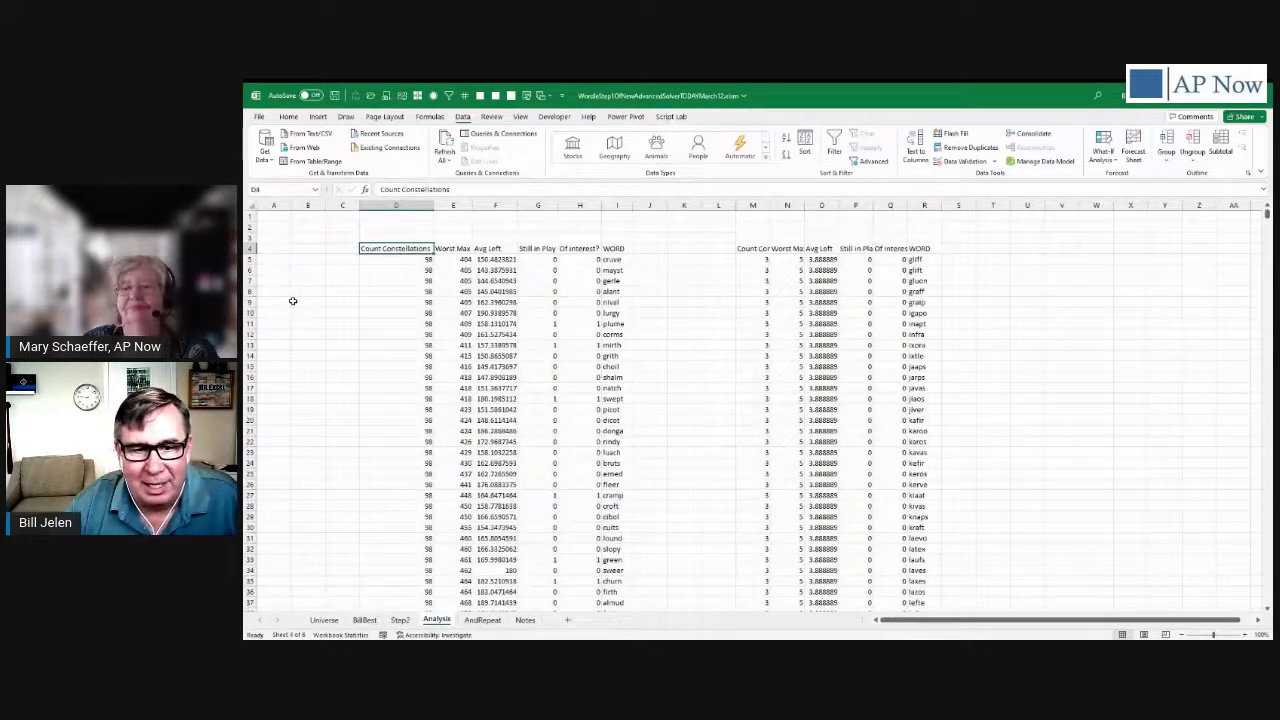
key("ctrl+Page_Up")
key("ctrl+Page_Up")
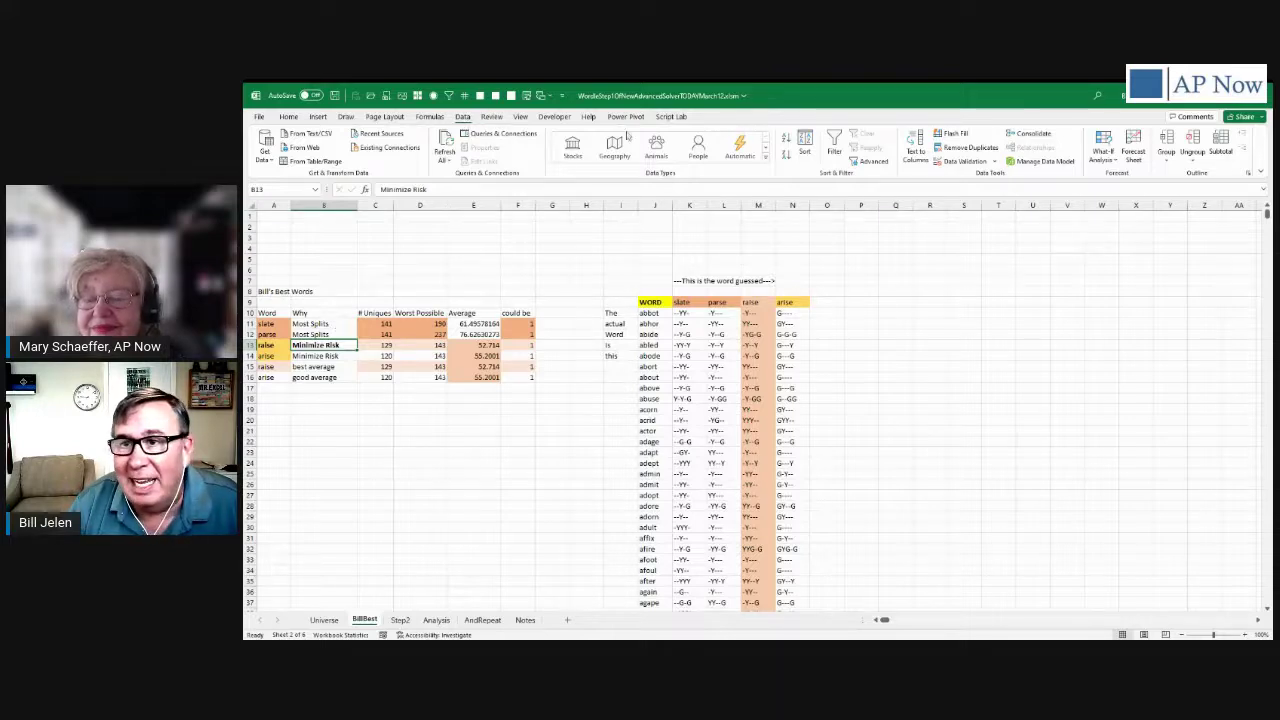
View the What-If Analysis options, including Data Table, and leave without applying one
left_click(1102, 152)
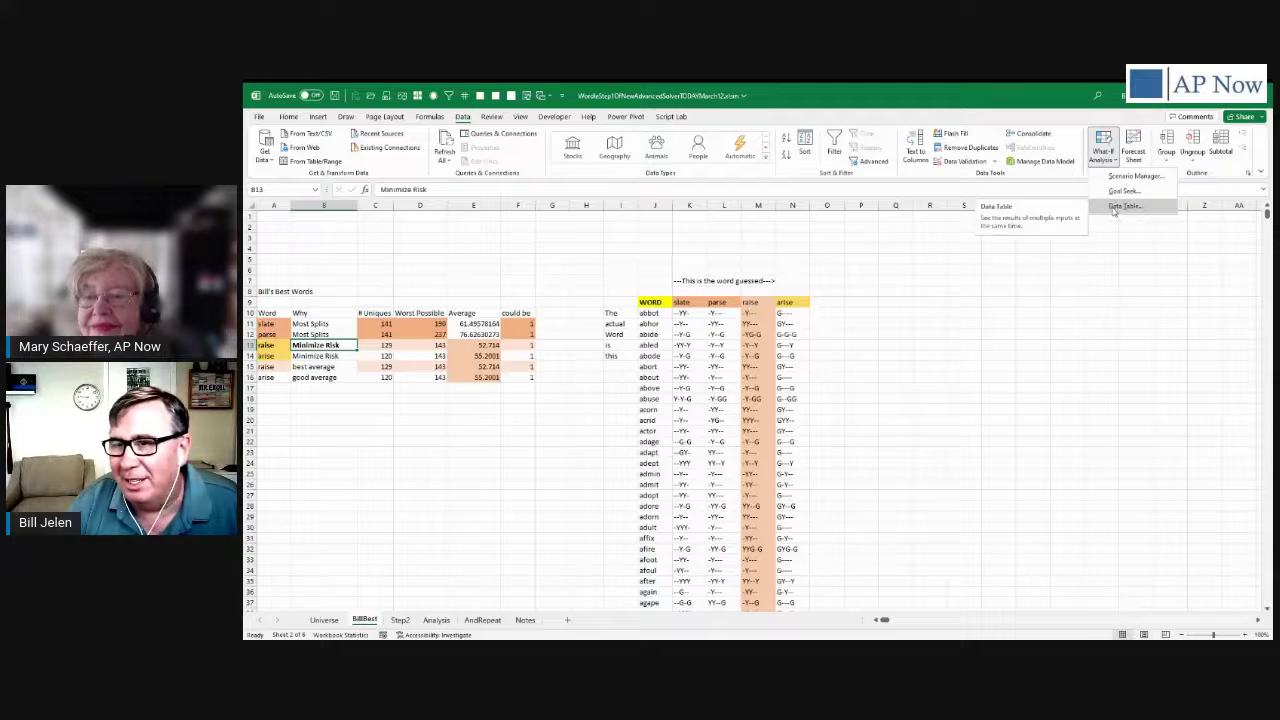
left_click(996, 99)
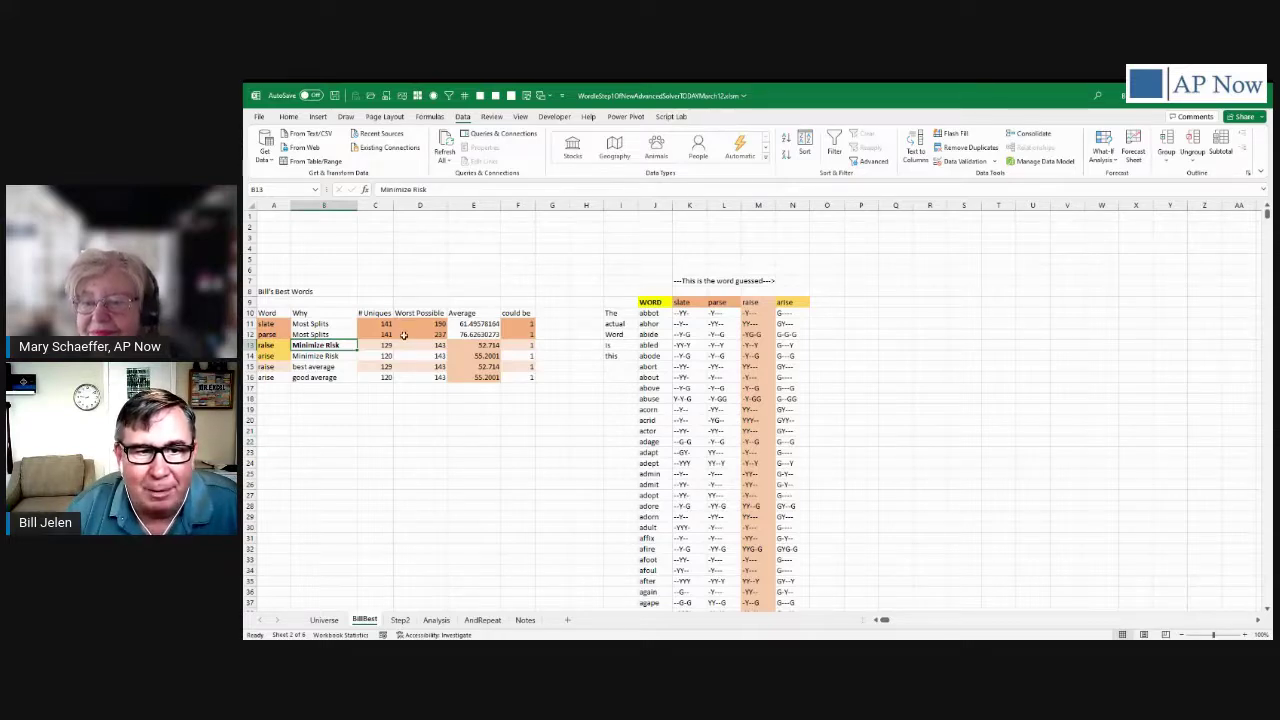
Compare the Worst Possible and Average values of the starting words in the best-words table
left_click(432, 345)
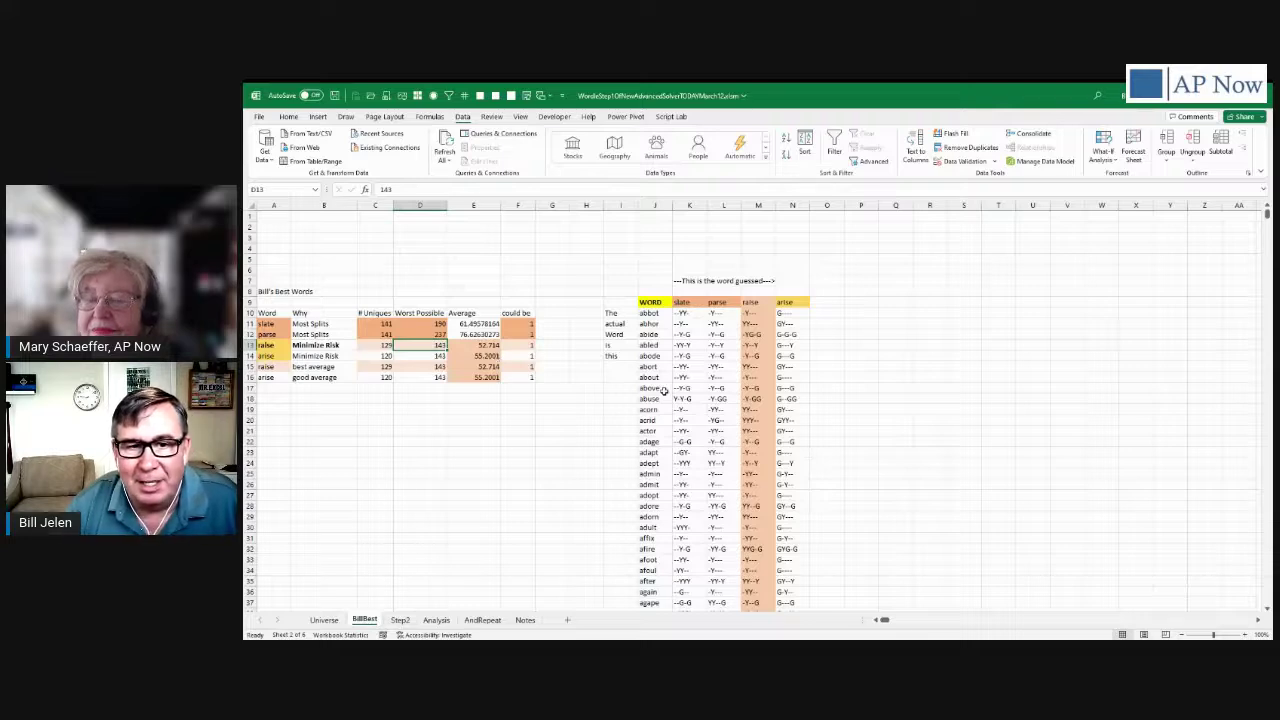
key("Down")
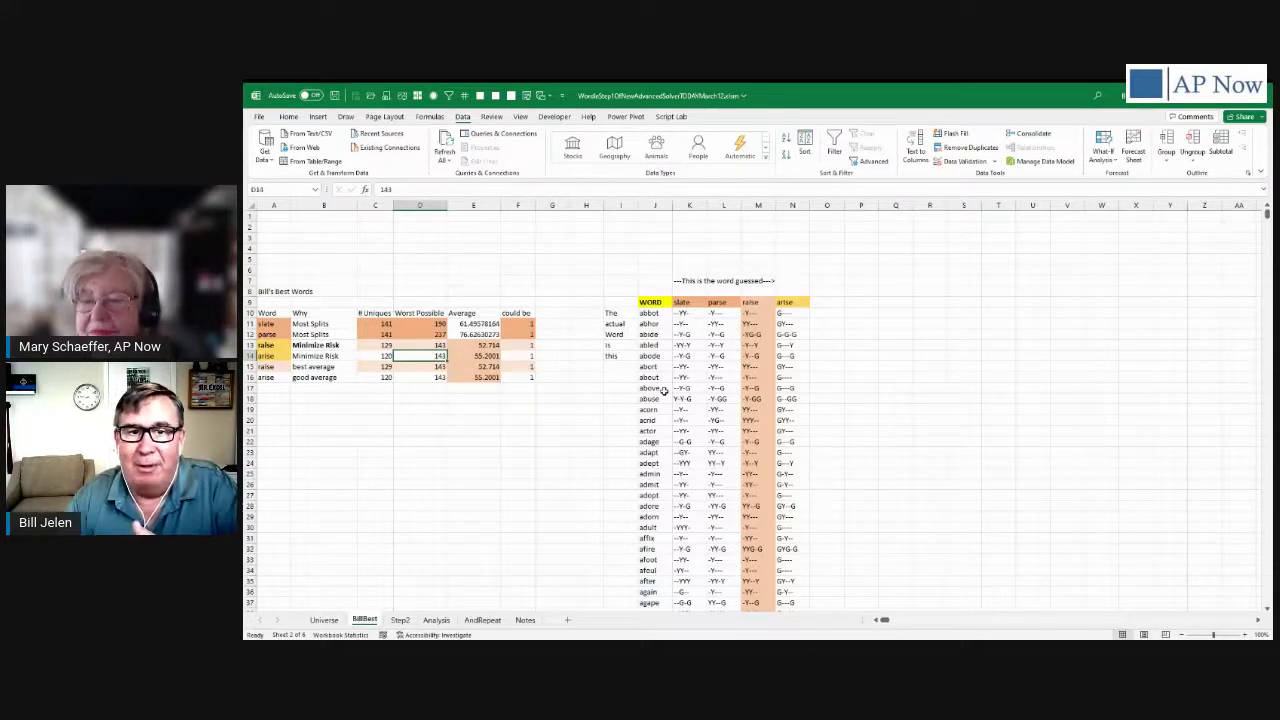
key("Right")
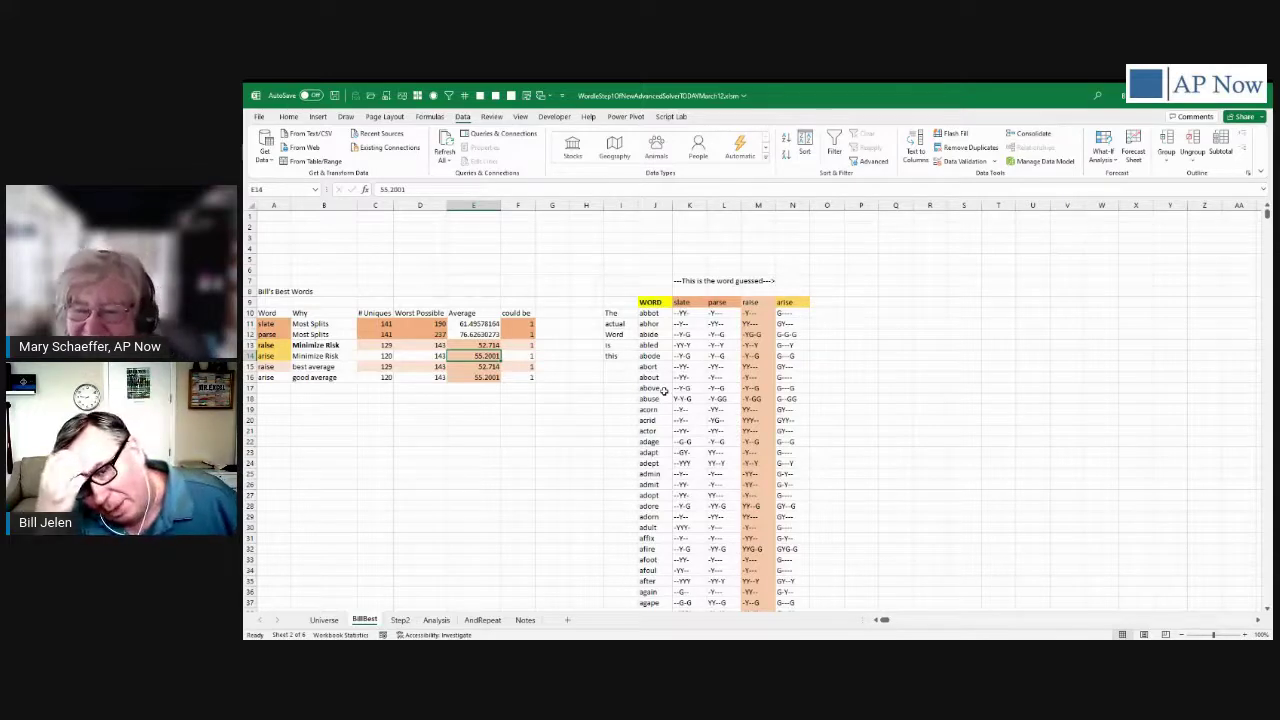
key("Up")
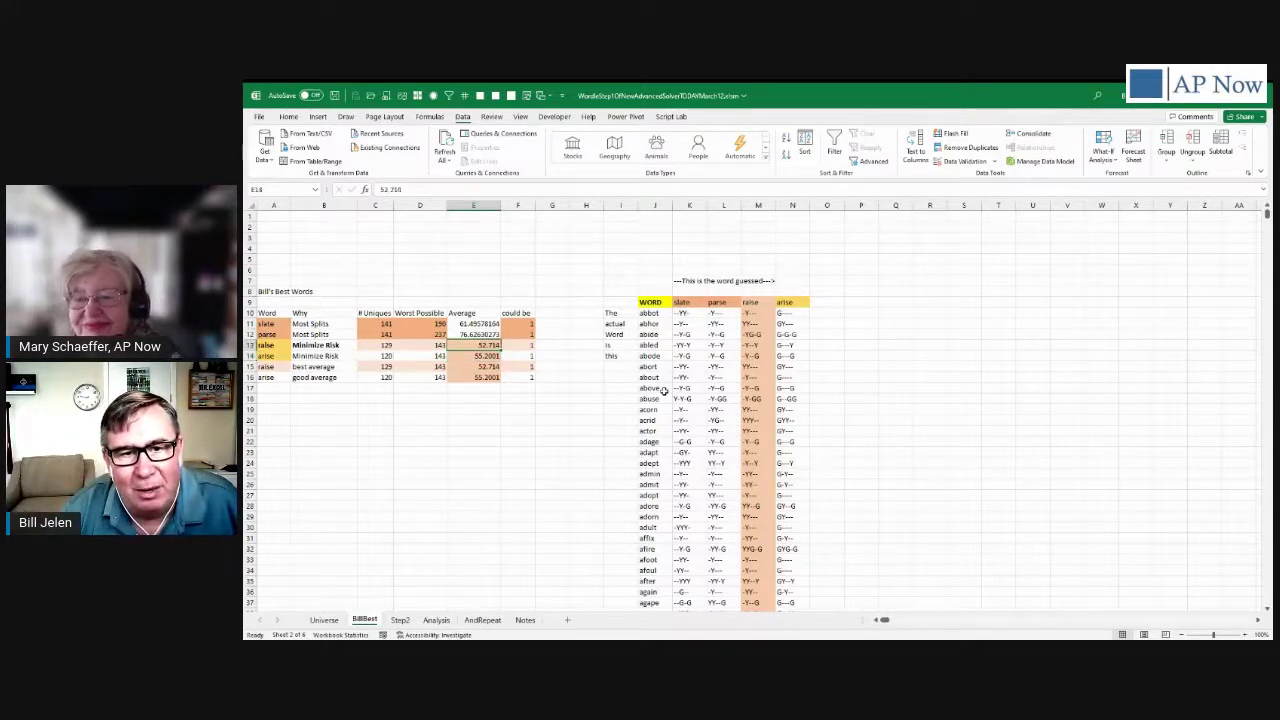
key("Down")
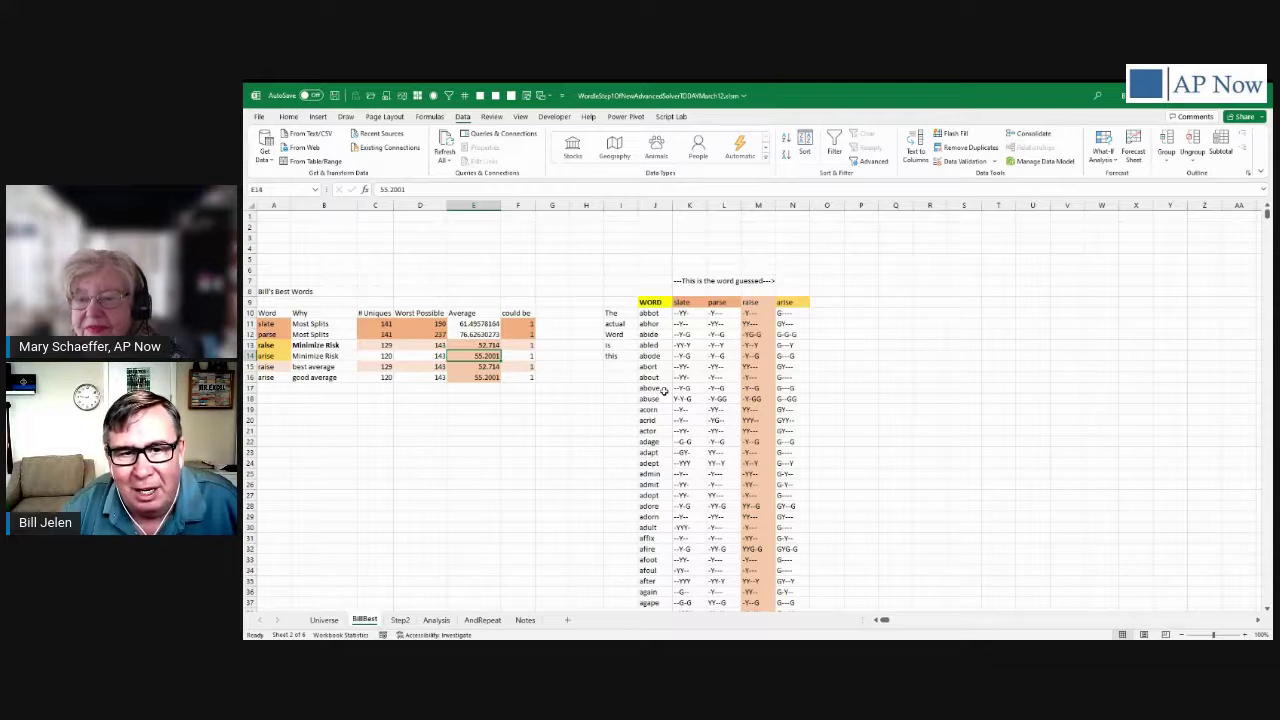
key("Up")
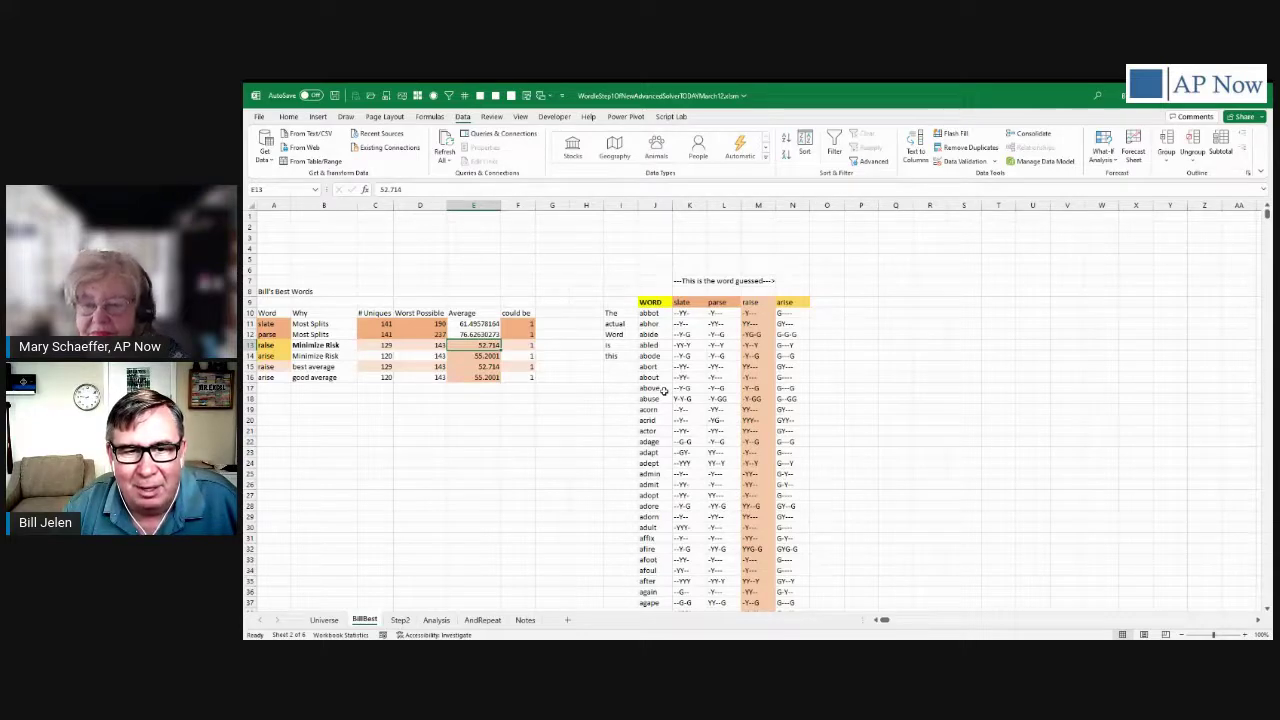
key("Up")
key("Up")
key("Down")
key("Down")
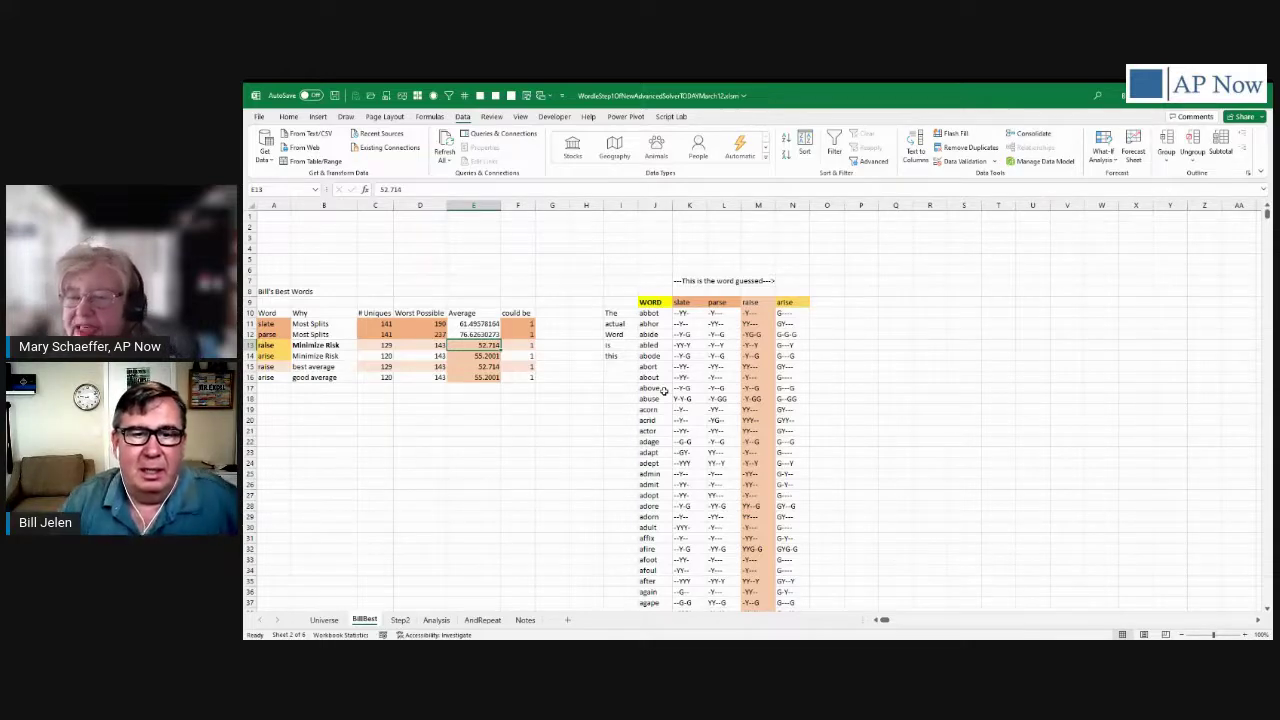
Return to the Universe sheet and clear the filter on the abled column
key("ctrl+Page_Up")
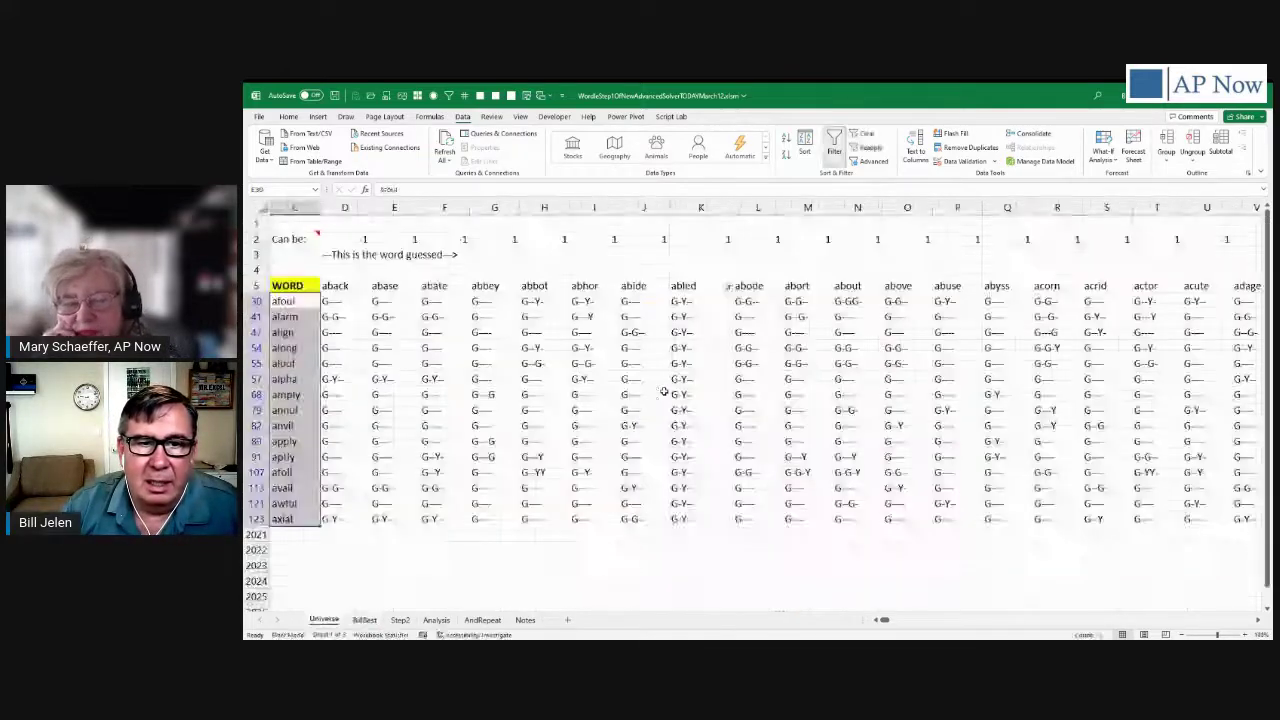
key("Up")
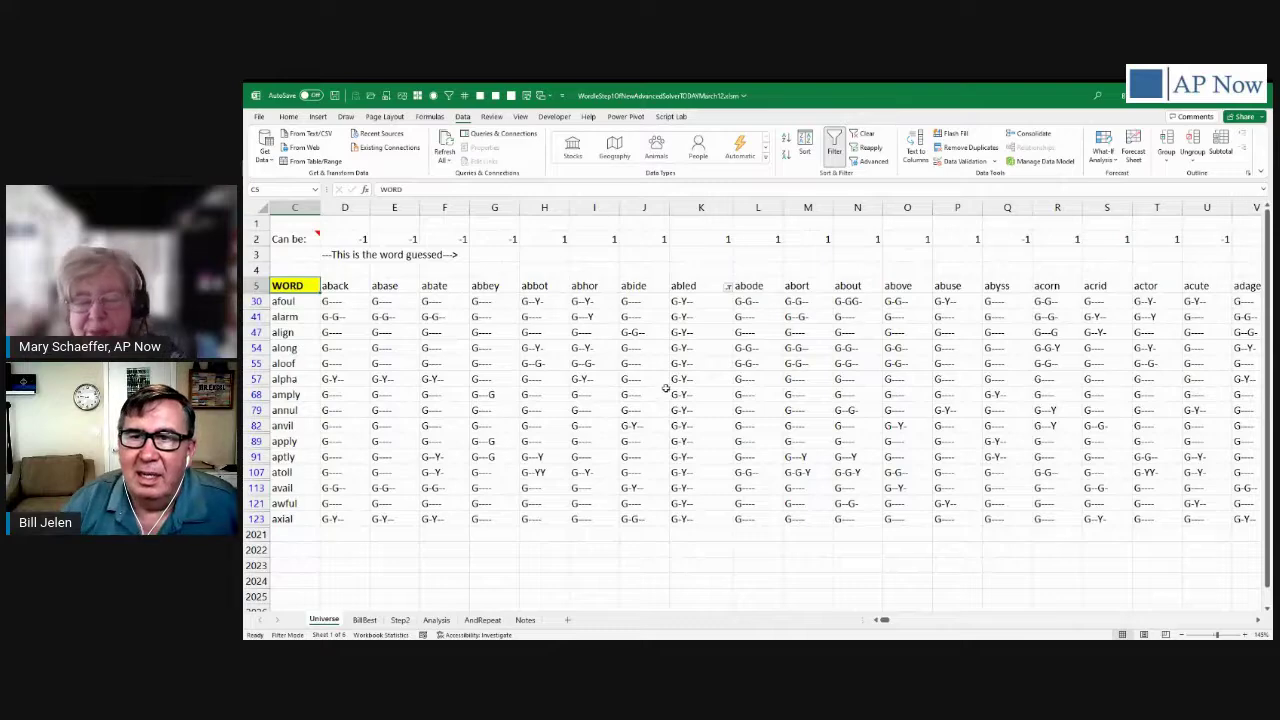
left_click(866, 134)
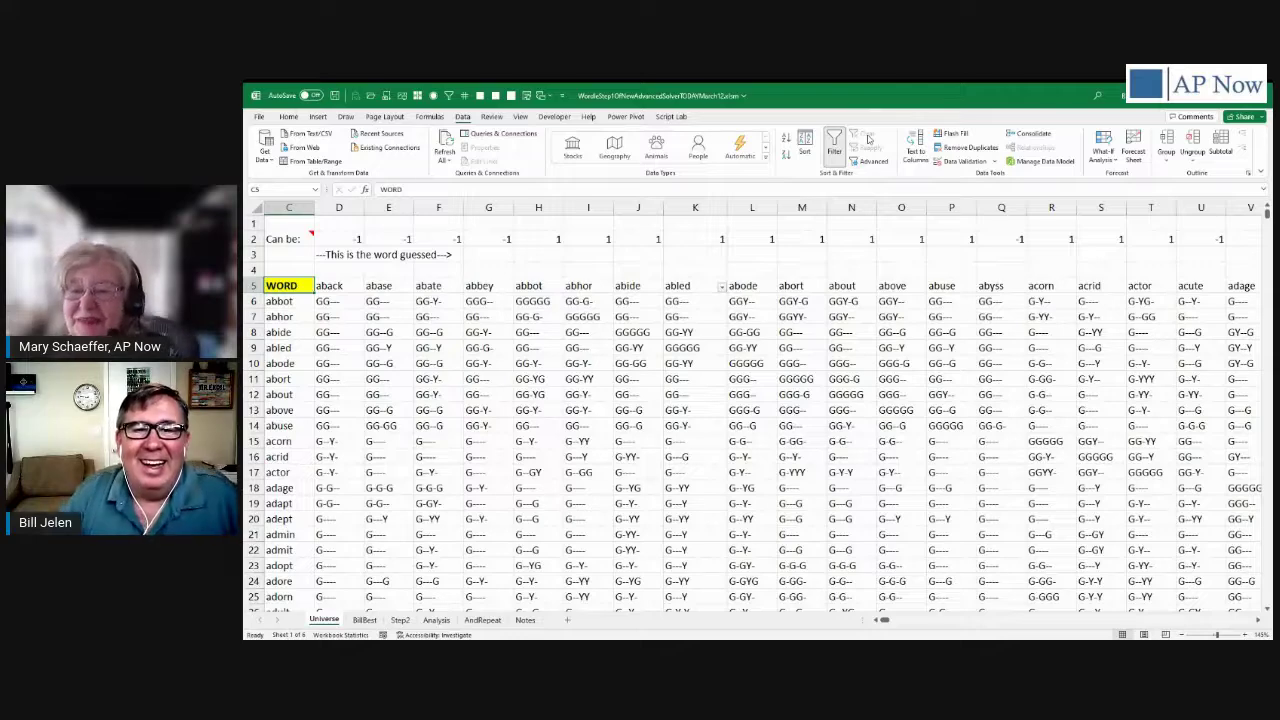
Look across the guessed-word headings in row 5 of the Universe sheet, through to the last word
key("Right")
key("Right")
key("Right")
key("Right")
key("Right")
key("Right")
key("Right")
key("Right")
key("Right")
key("Right")
key("Right")
key("Right")
key("Right")
key("Right")
key("Right")
key("Right")
key("Right")
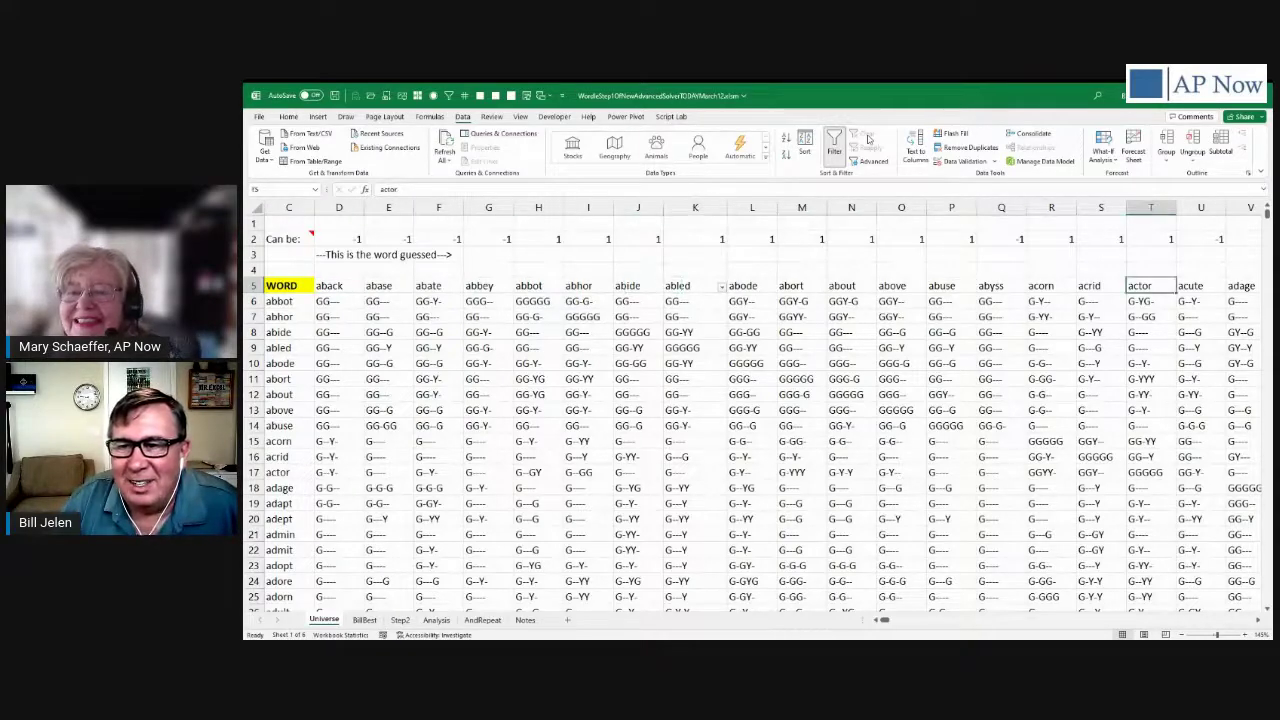
key("ctrl+shift+Right")
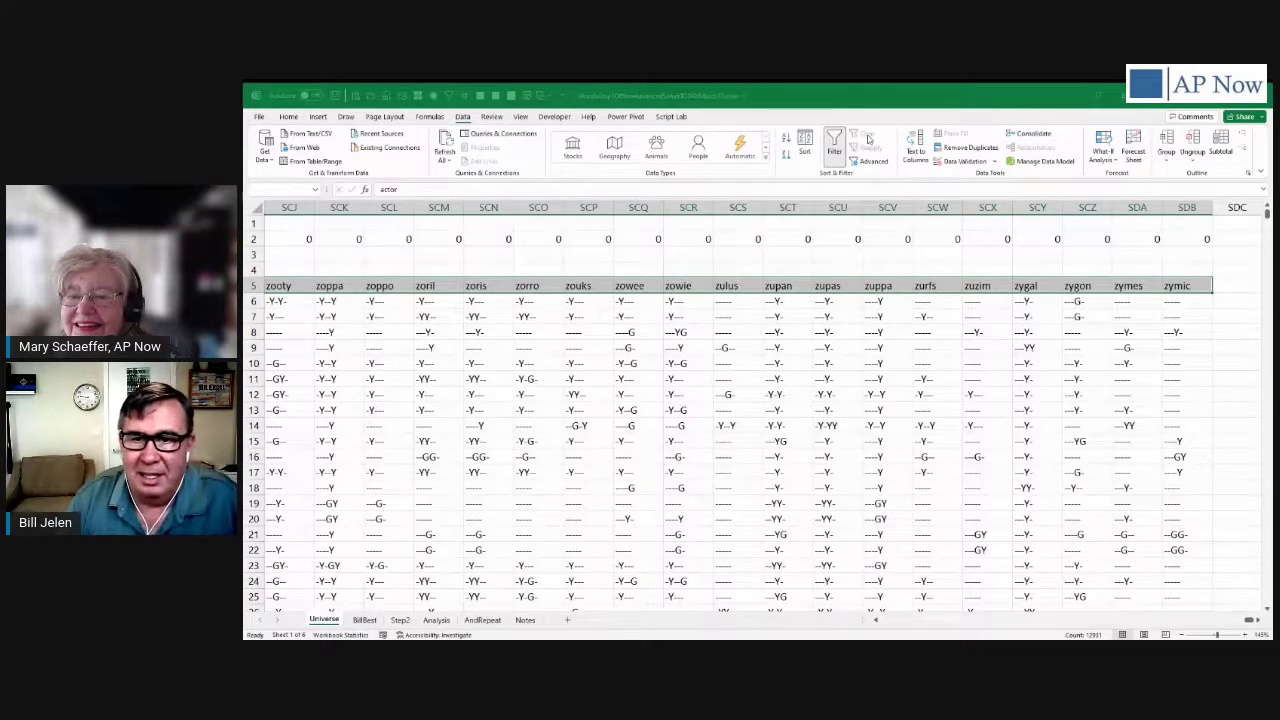
Copy the stare column with its patterns from the Universe sheet and paste it at E3 of a new sheet
key("ctrl+shift+Down")
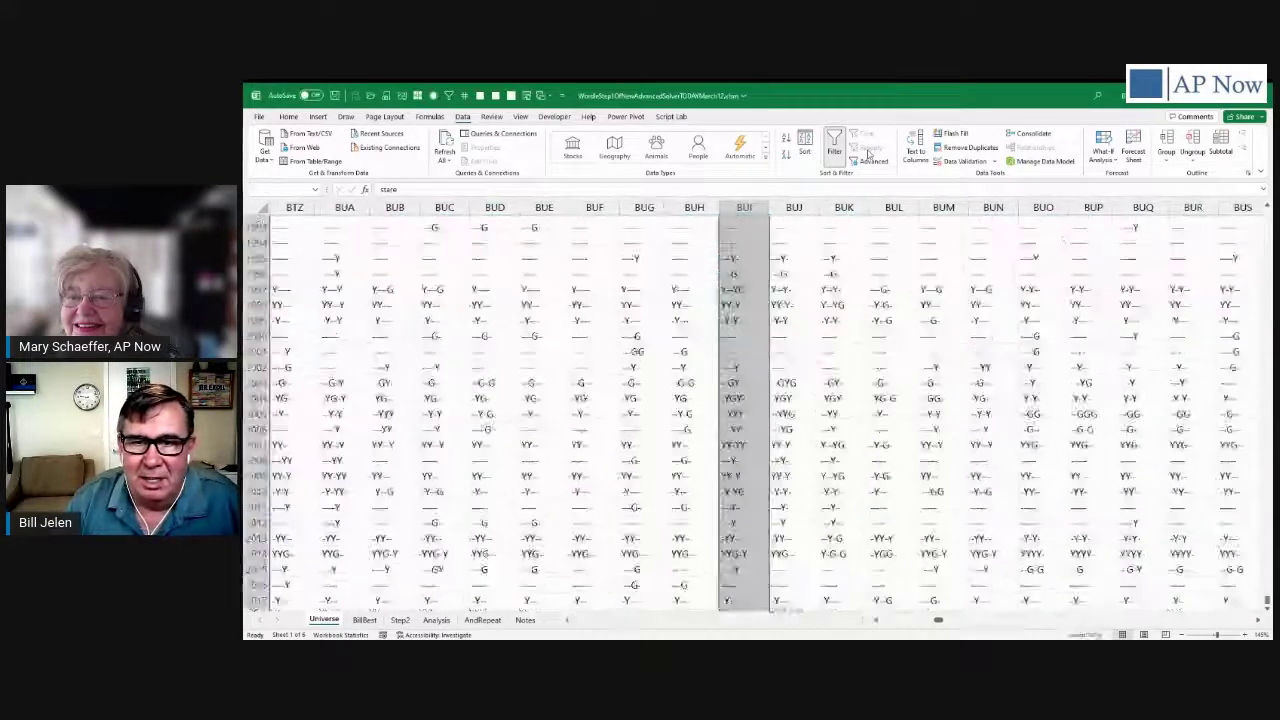
key("ctrl+c")
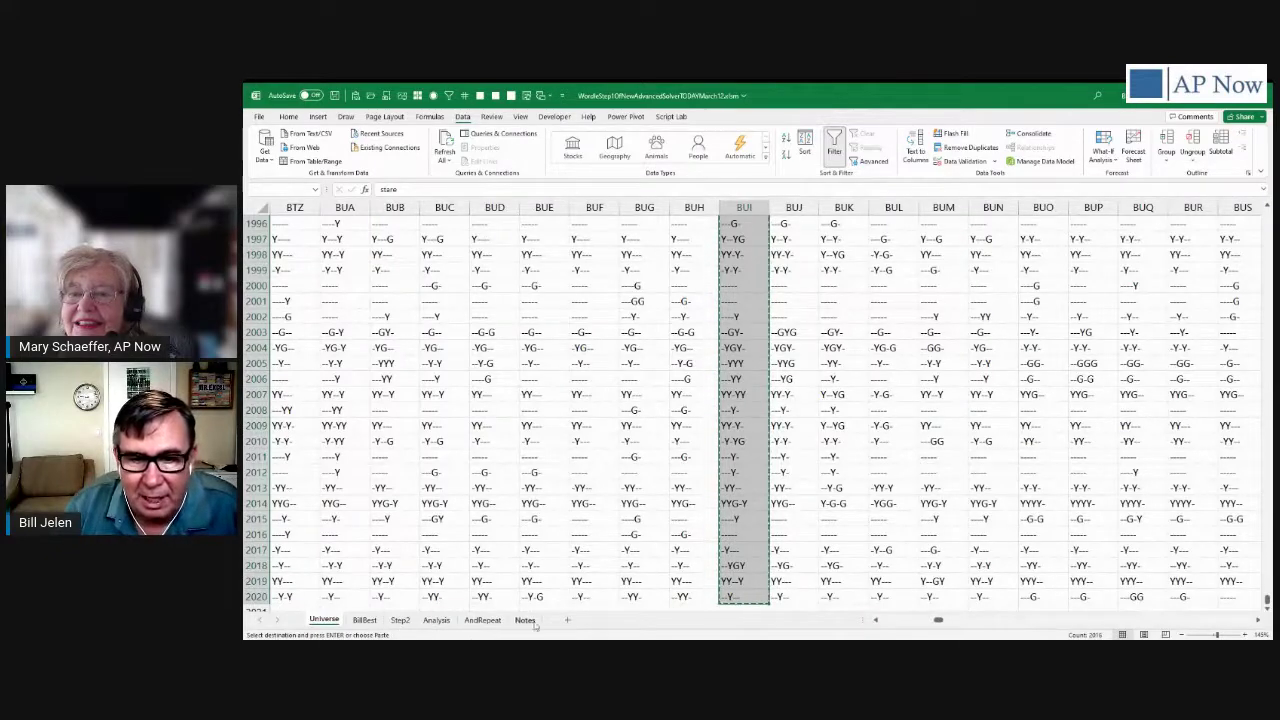
left_click(567, 620)
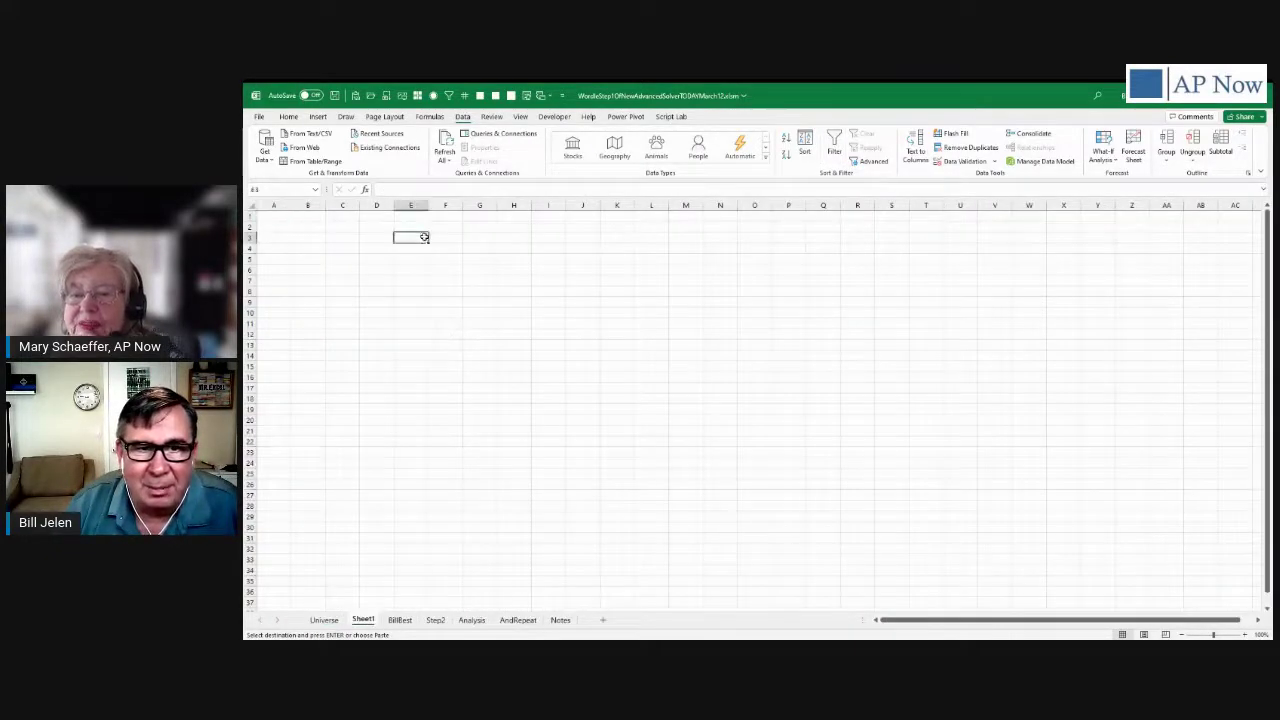
key("ctrl+v")
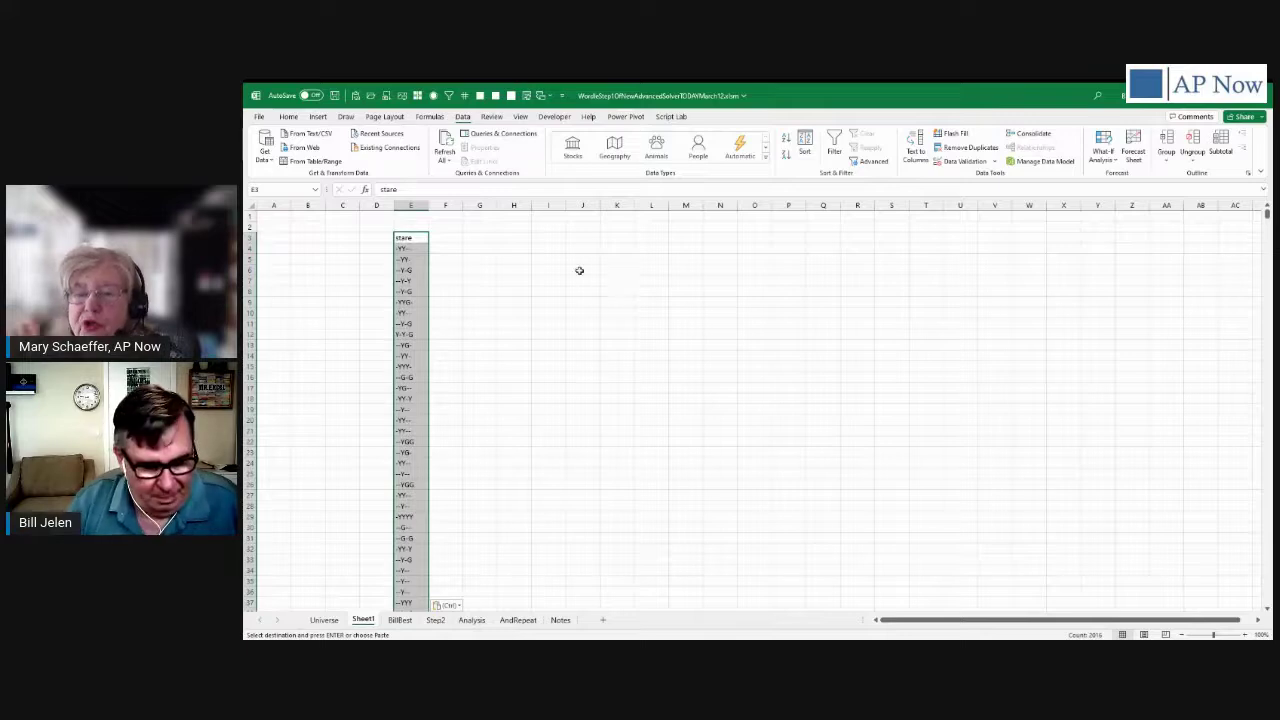
Paste a second copy of the stare column at G3 and remove its duplicate patterns
key("Right")
key("Right")
key("ctrl+v")
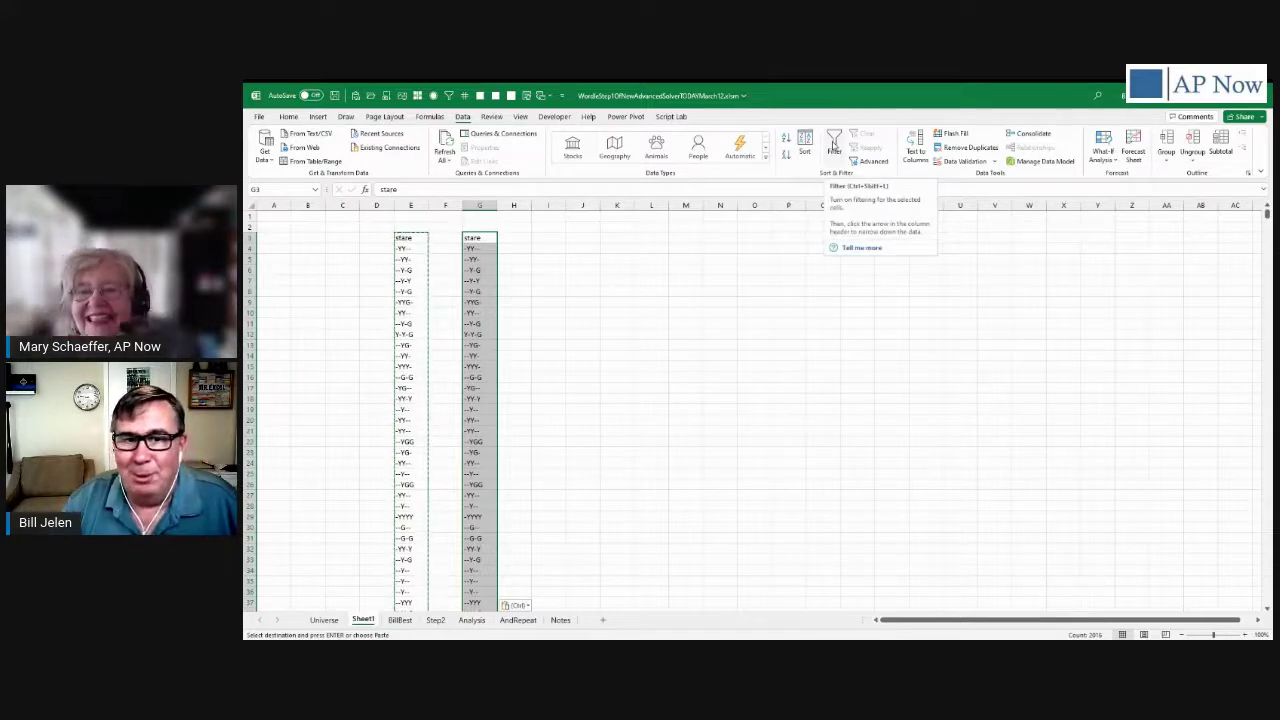
left_click(955, 148)
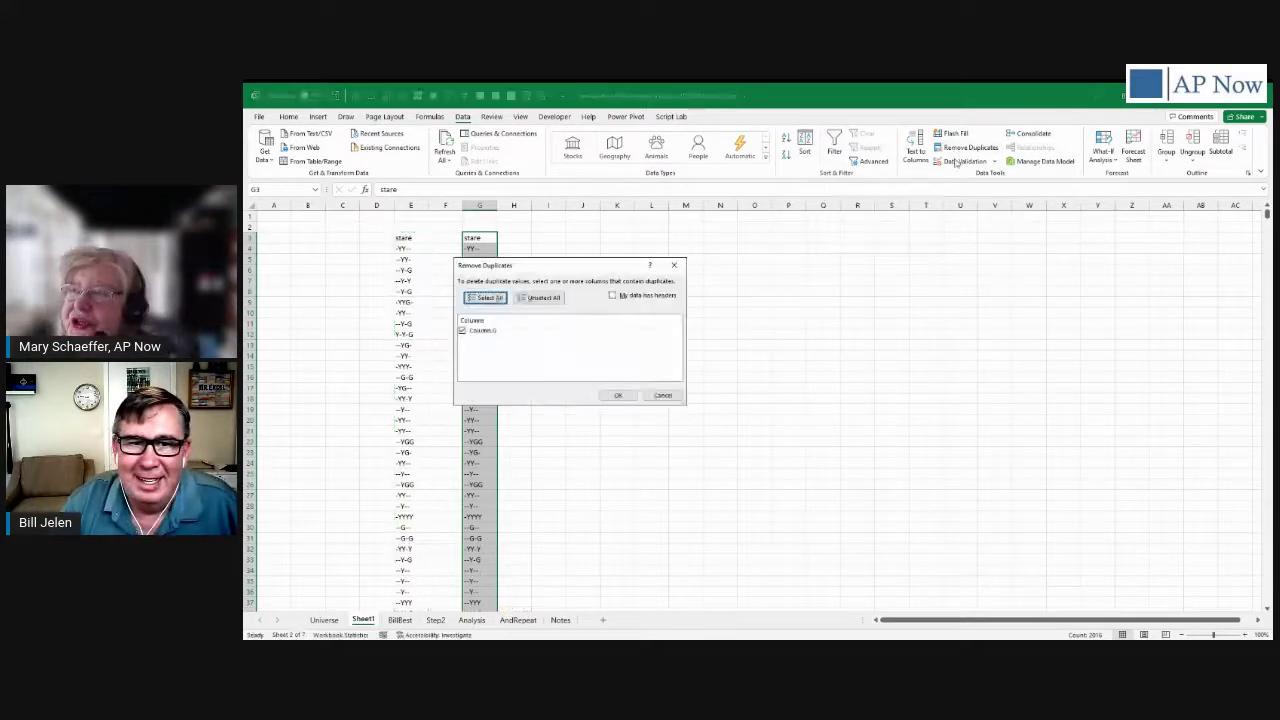
left_click(618, 395)
left_click(757, 394)
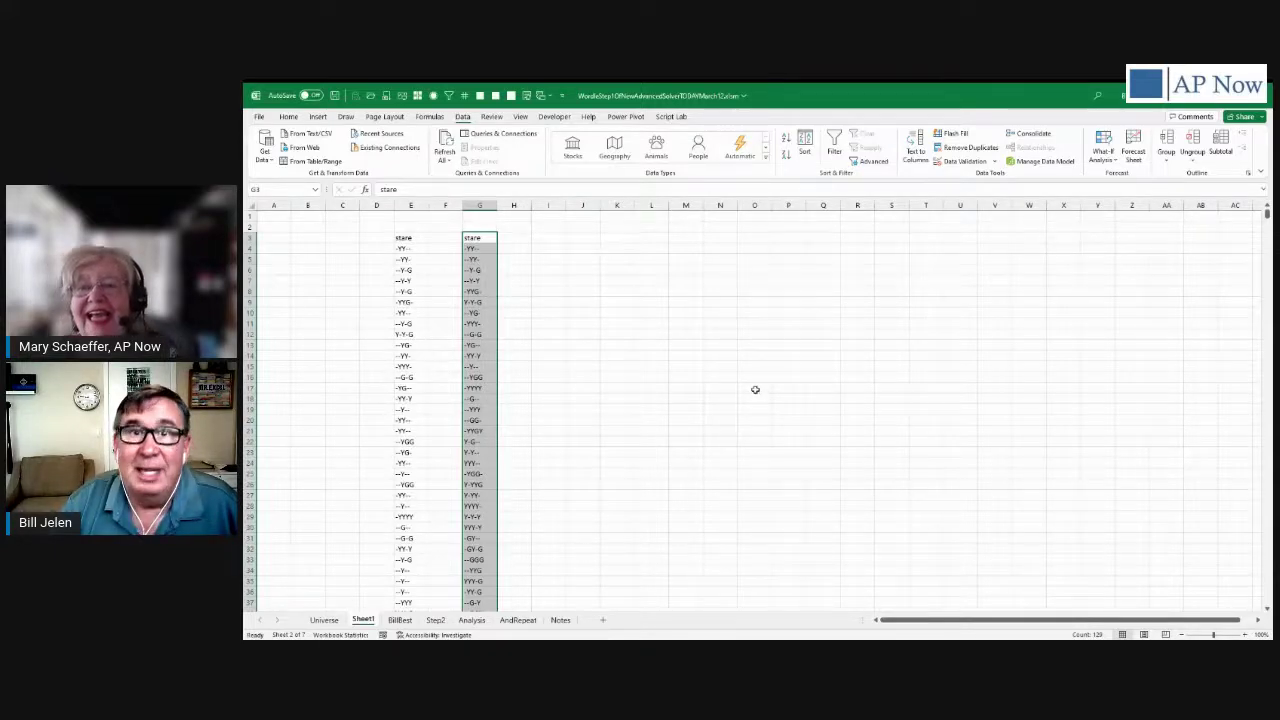
Count the unique patterns below the stare heading by entering =COUNTA(G4:G131) in G1
left_click(489, 248)
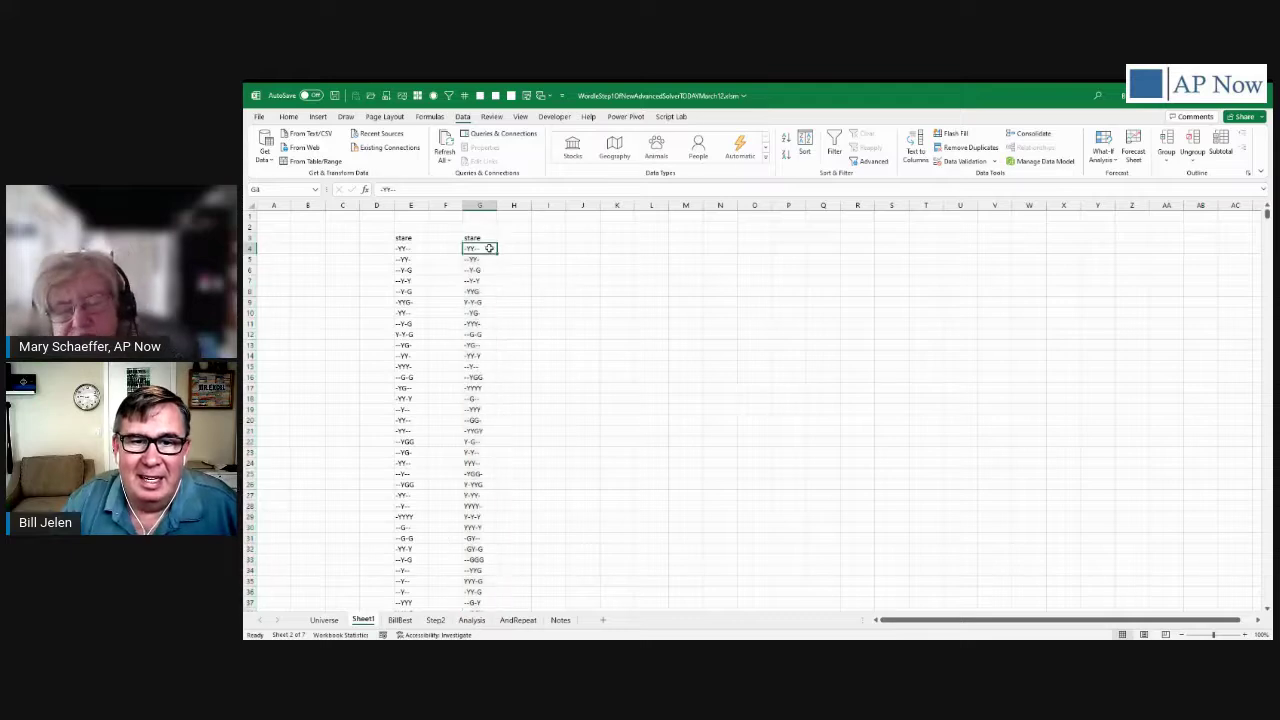
key("ctrl+Down")
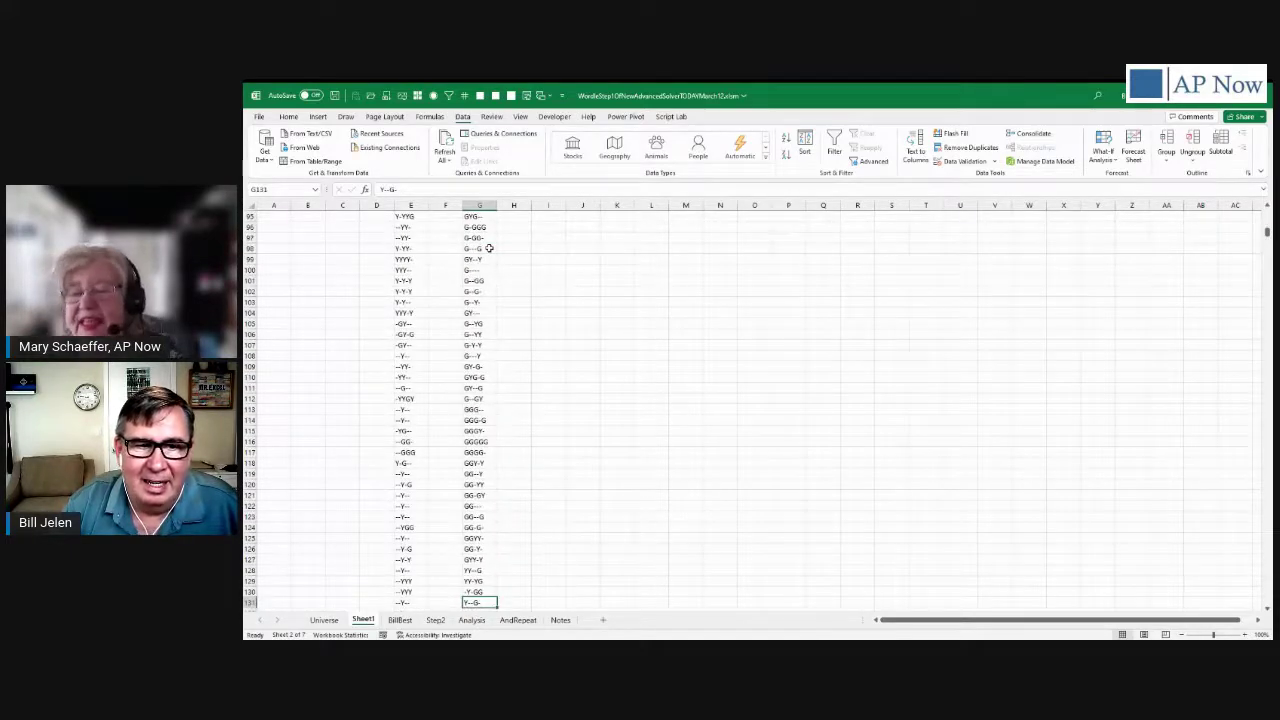
key("ctrl+Up")
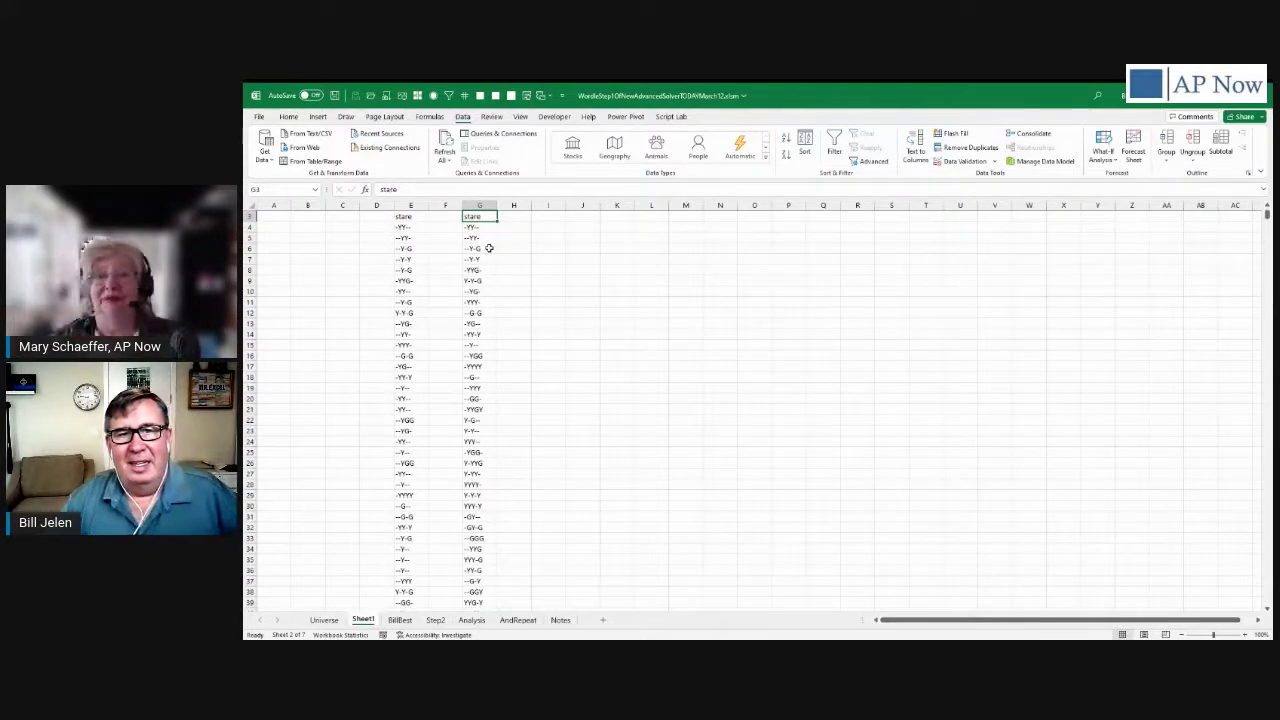
key("ctrl+Up")
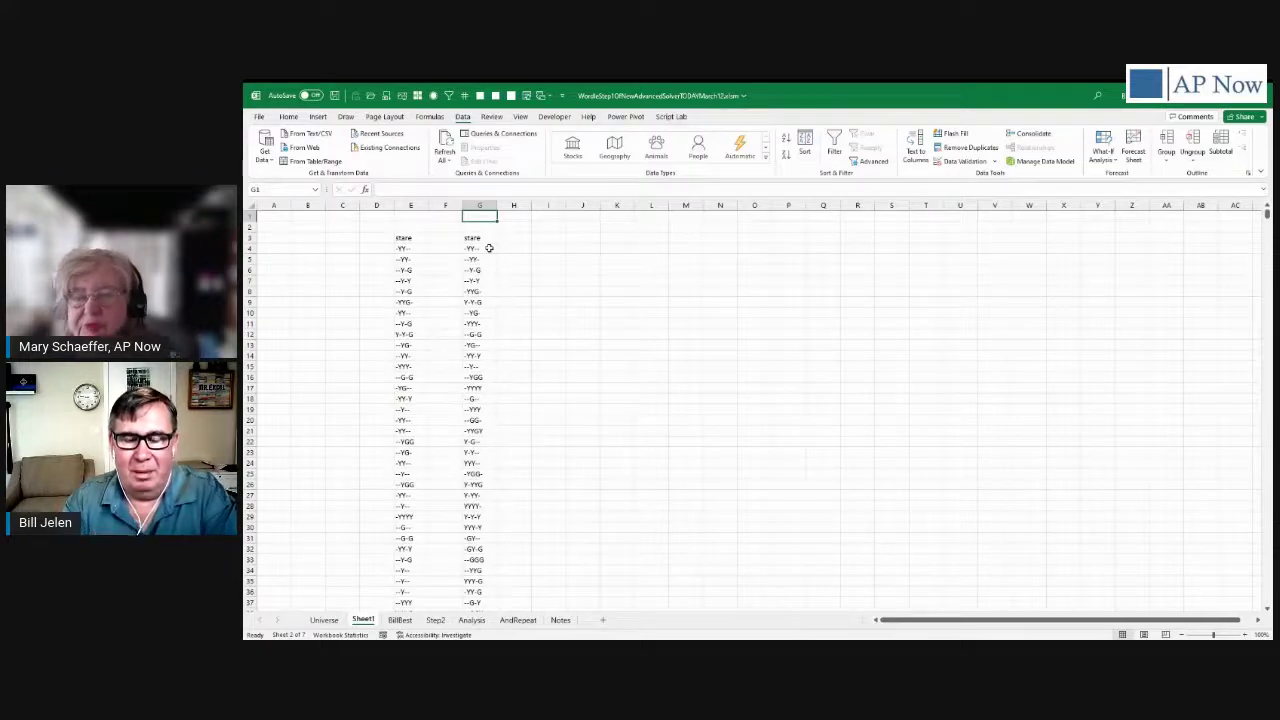
type("=coun")
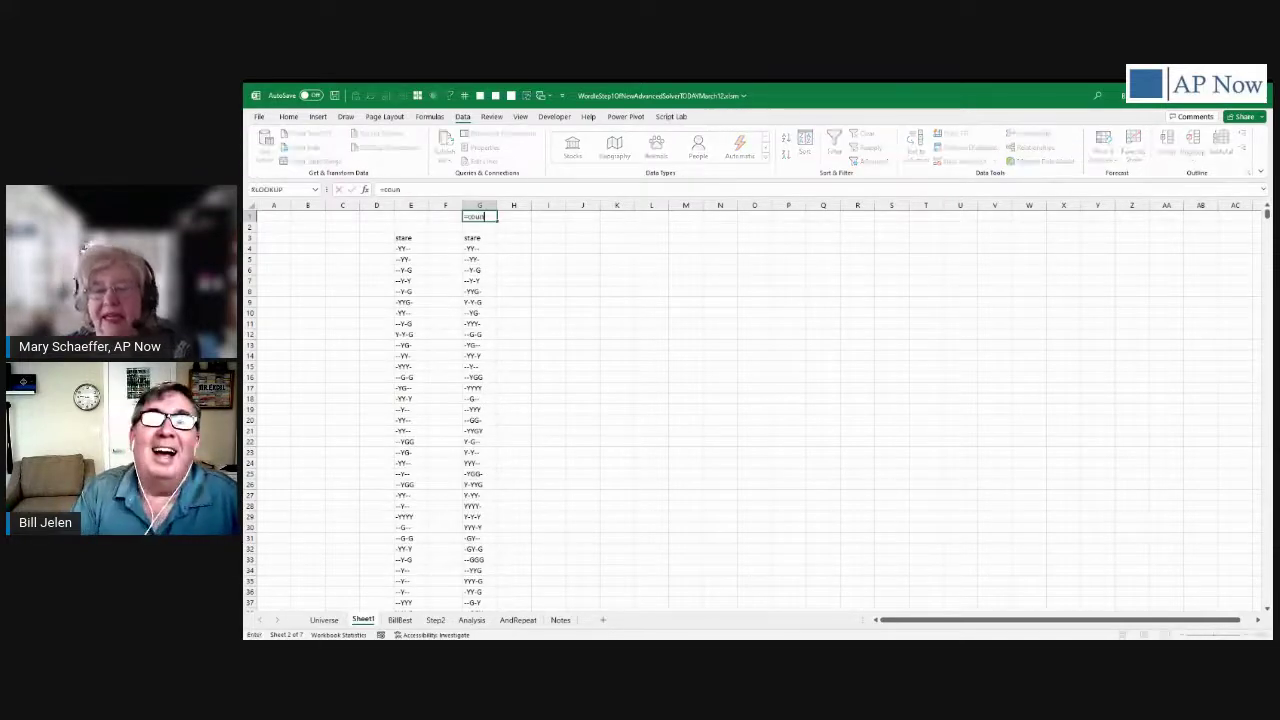
type("ta(")
left_click(488, 248)
key("ctrl+shift+Down")
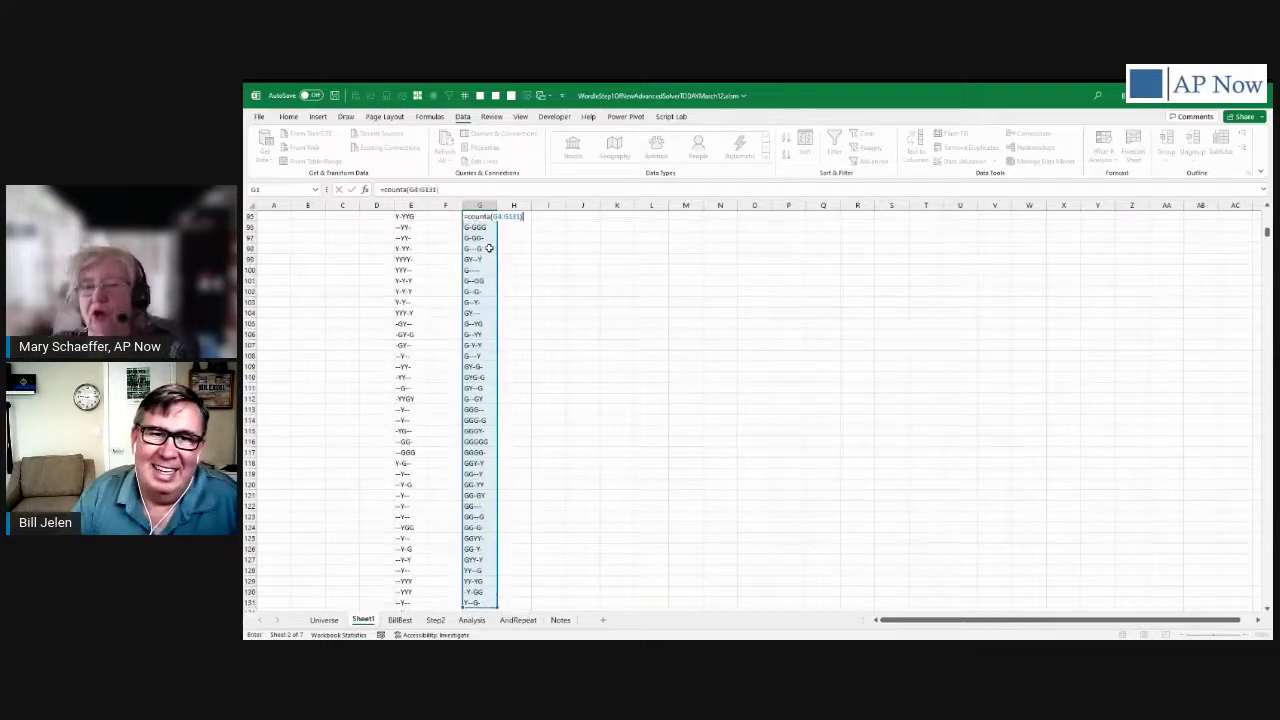
key("ctrl+Return")
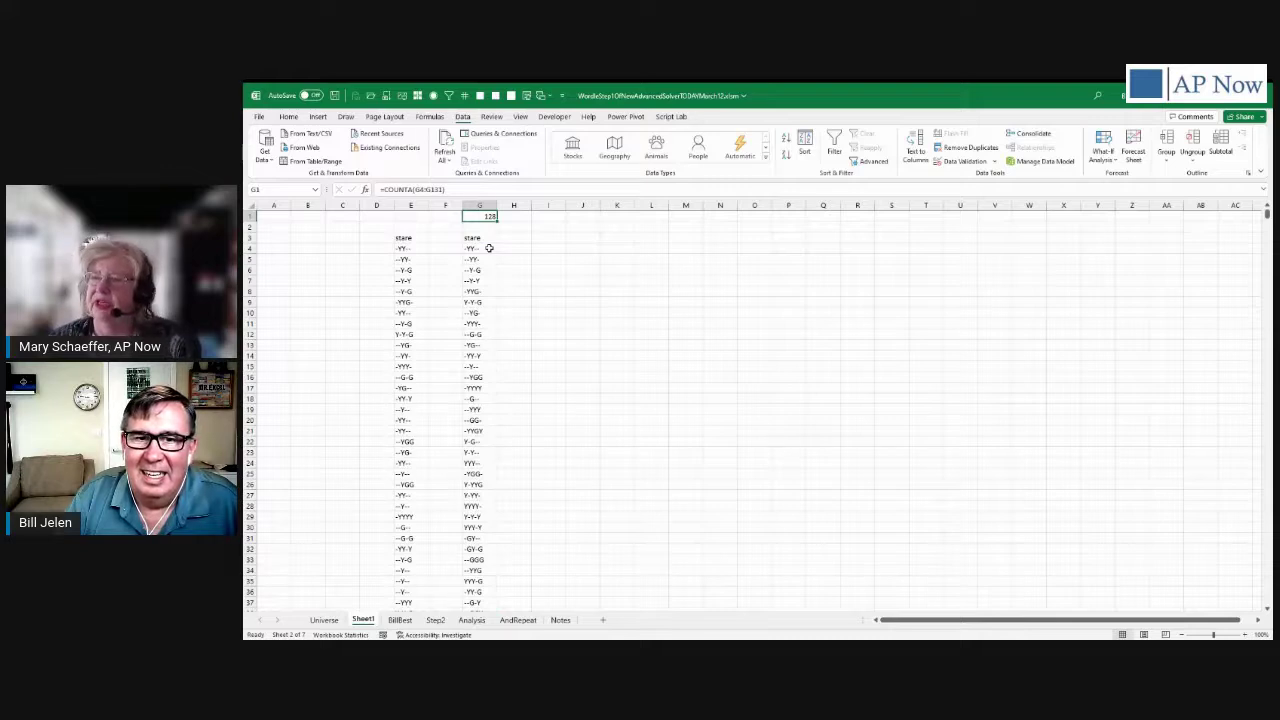
Add the heading How many in H3 and fit the column width to it
key("Down")
key("Down")
key("Right")
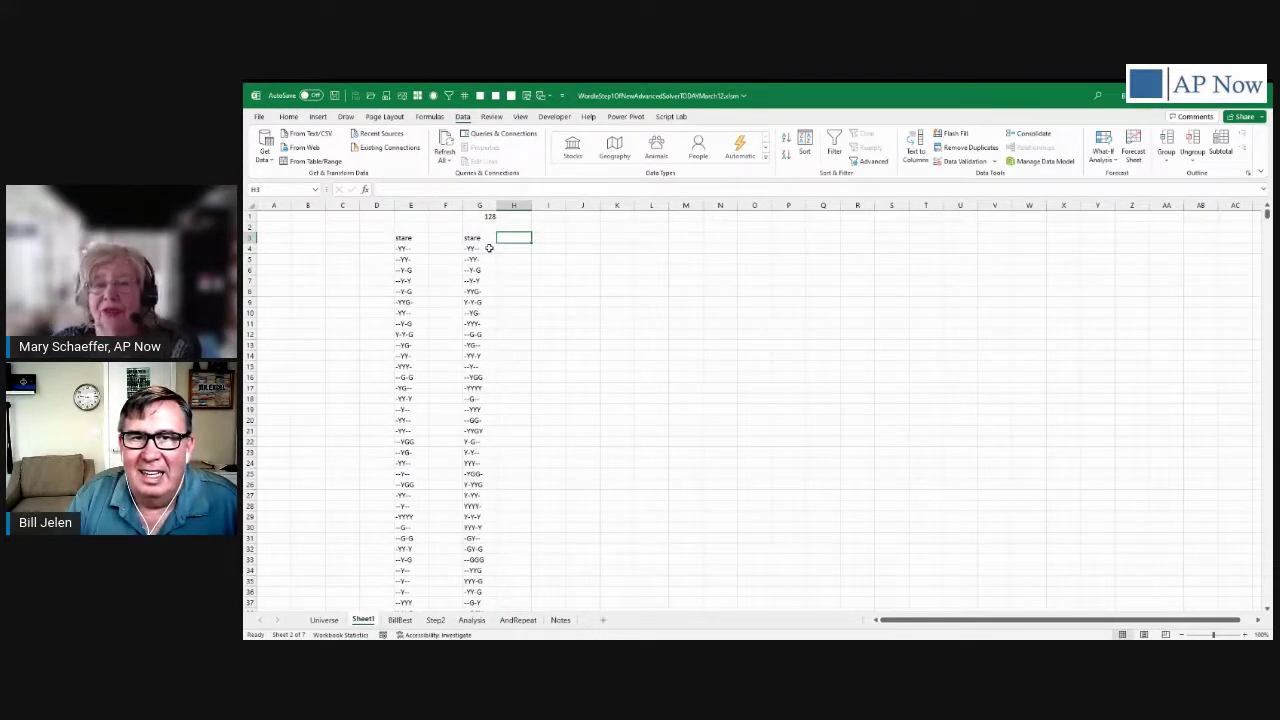
type("How many")
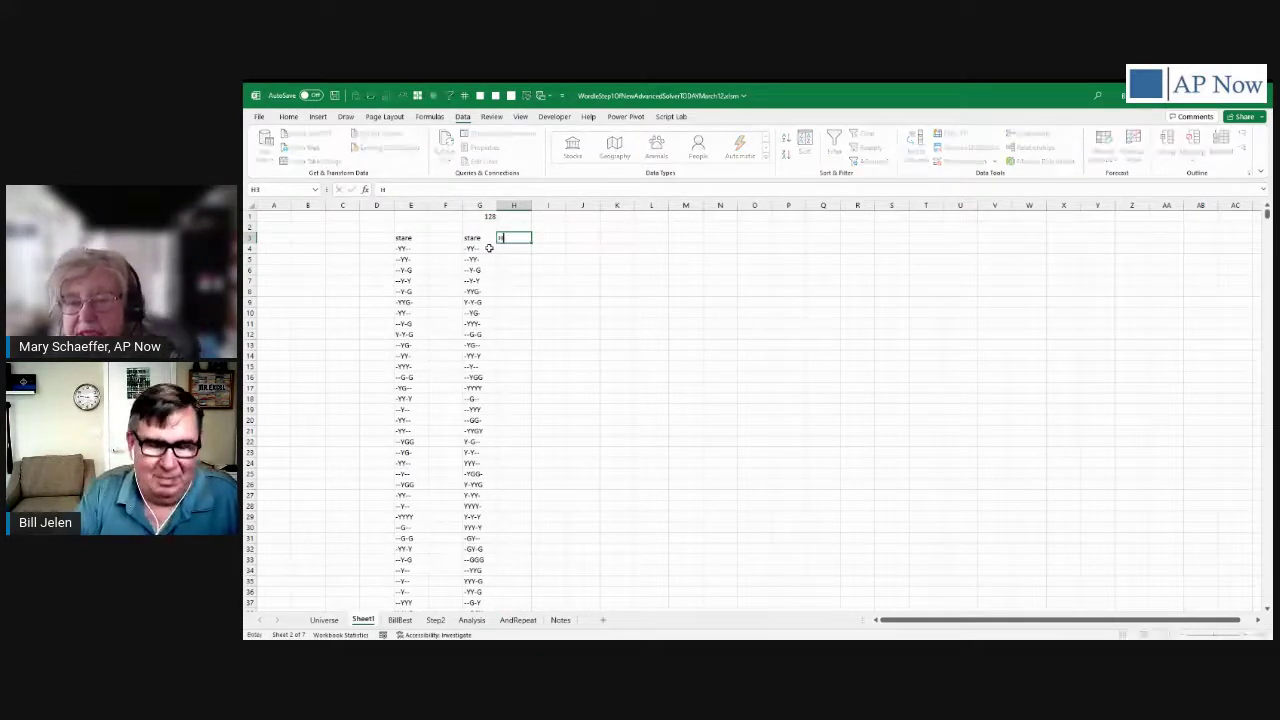
key("Return")
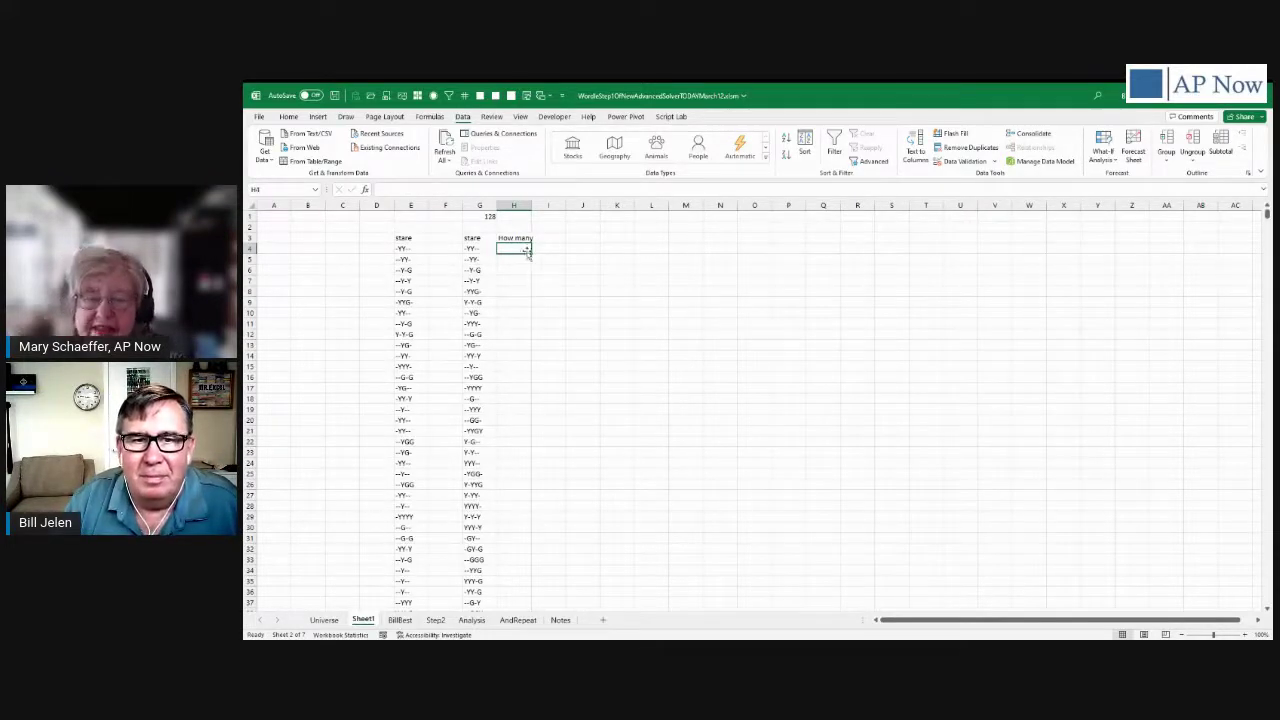
left_click(523, 237)
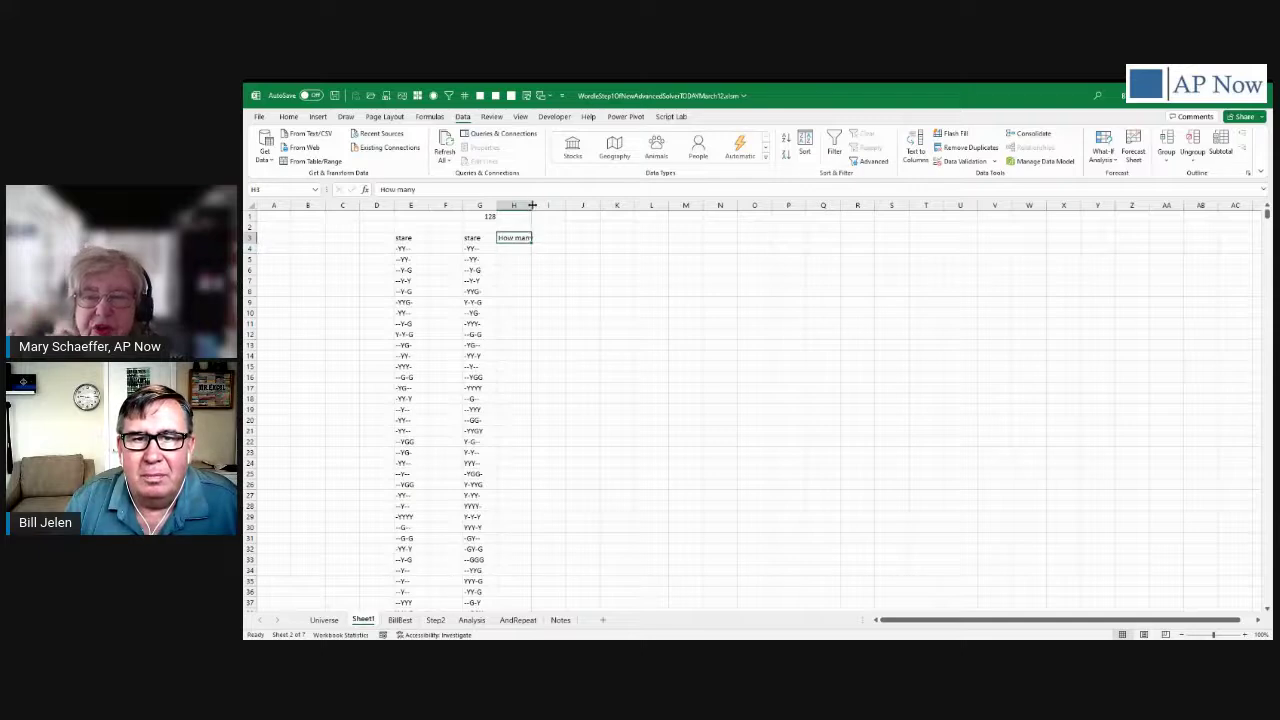
double_click(532, 205)
left_click(528, 249)
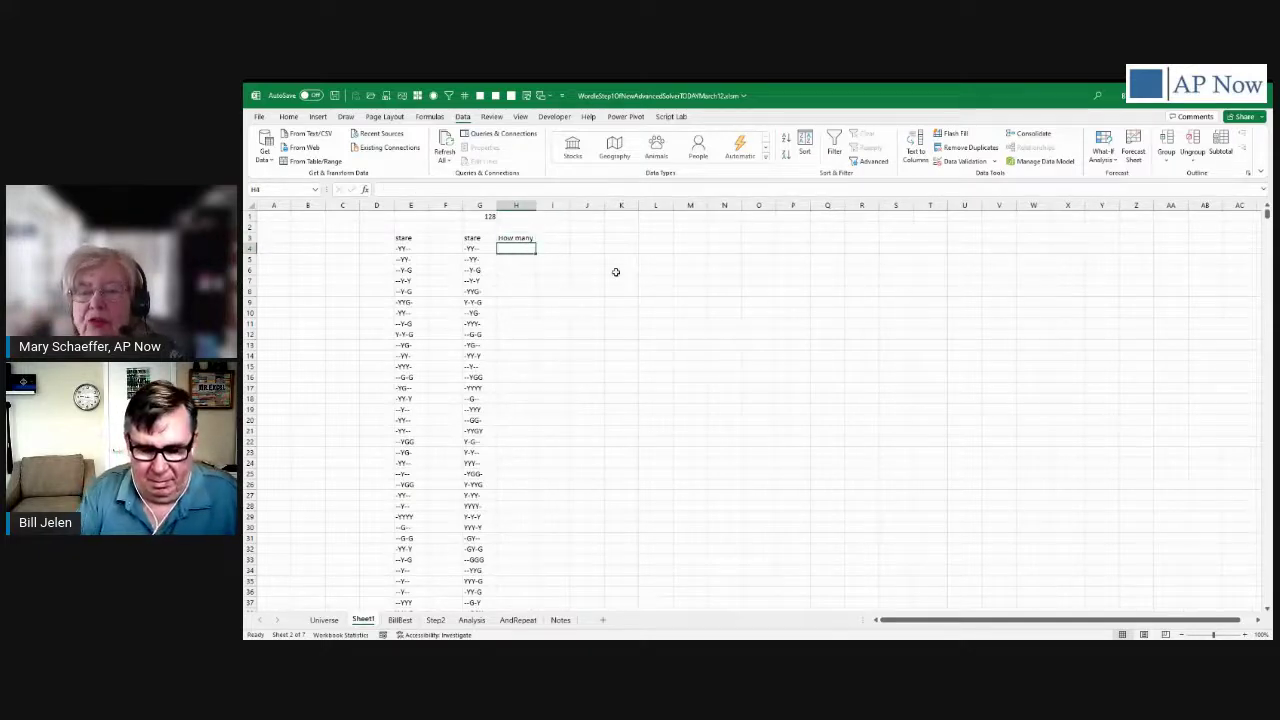
type("=sumif(")
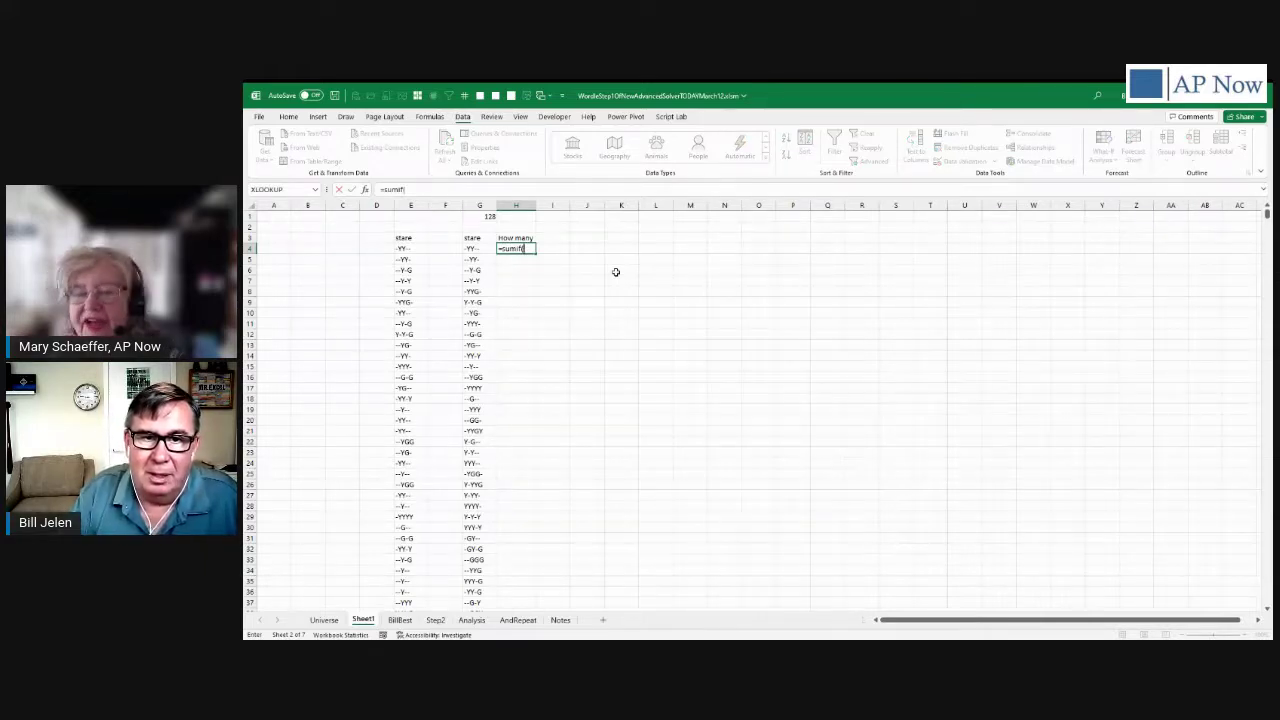
key("BackSpace")
key("BackSpace")
key("BackSpace")
key("BackSpace")
key("BackSpace")
key("BackSpace")
Enter =COUNTIF($E$4:$E$2018,G4) in H4 and fill it down beside all the unique patterns
type("countif")
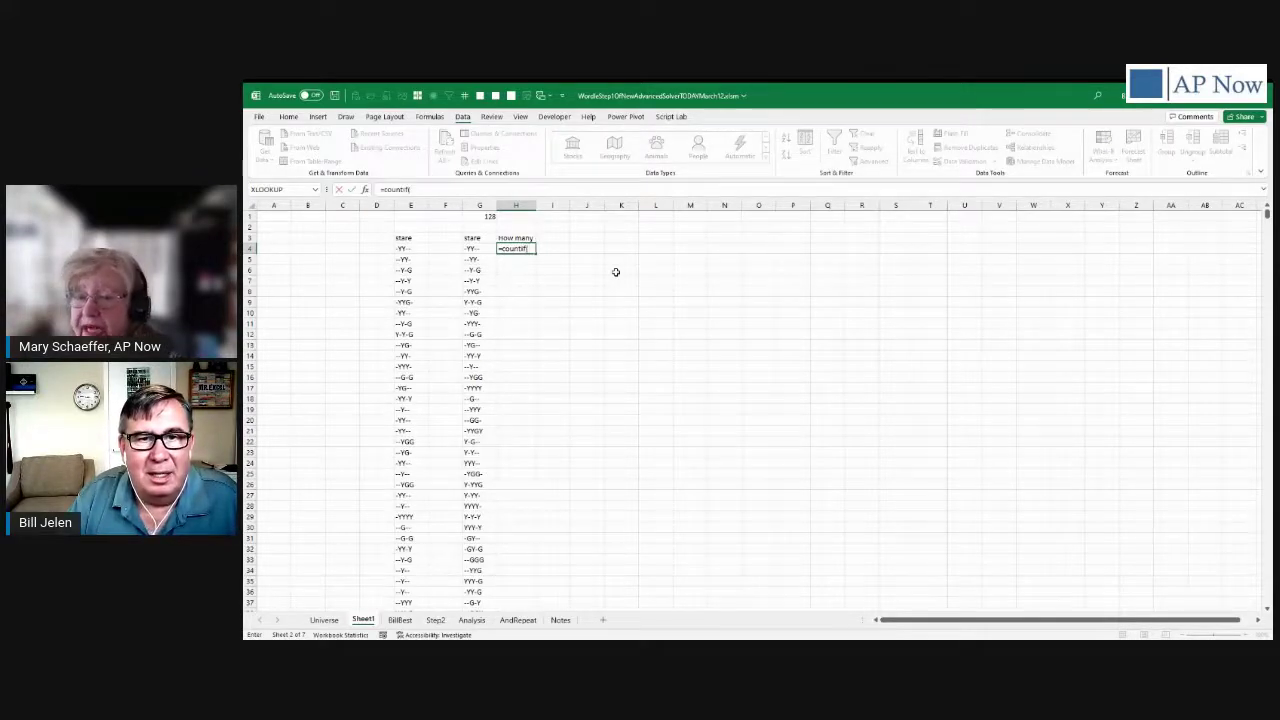
key("Left")
key("Left")
key("Left")
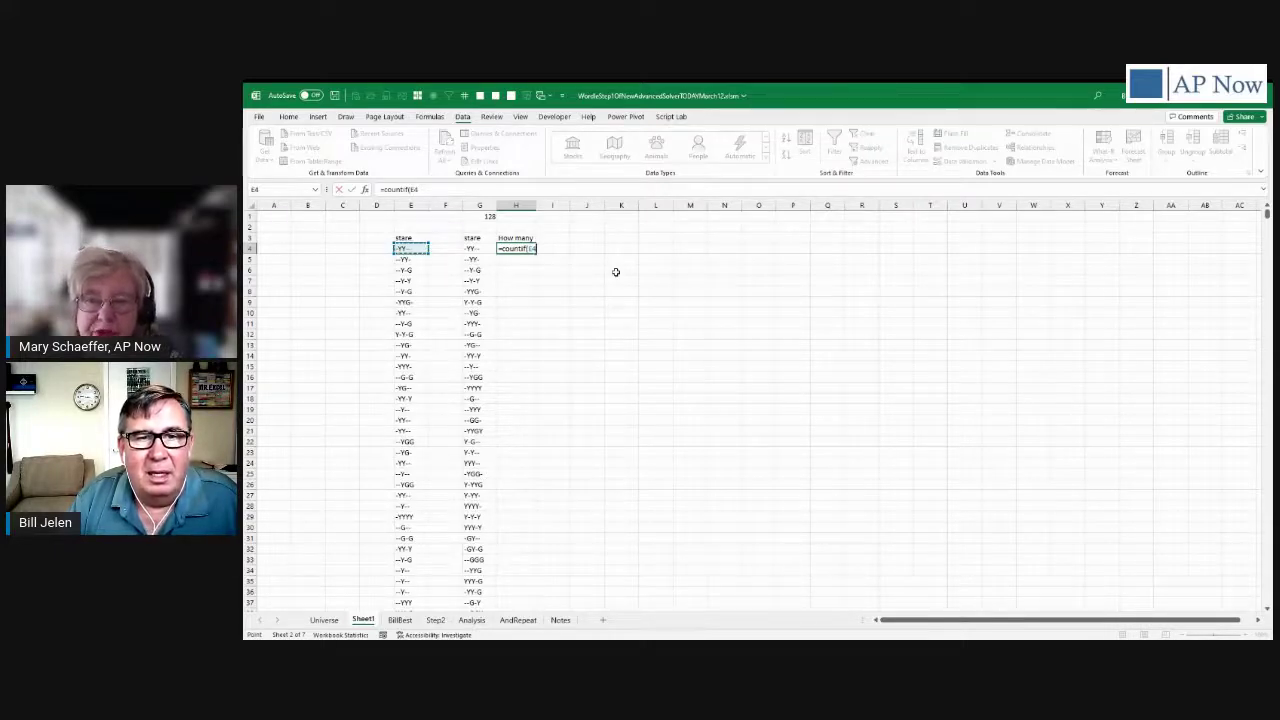
key("ctrl+shift+Down")
key("ctrl+BackSpace")
key("F4")
type(",")
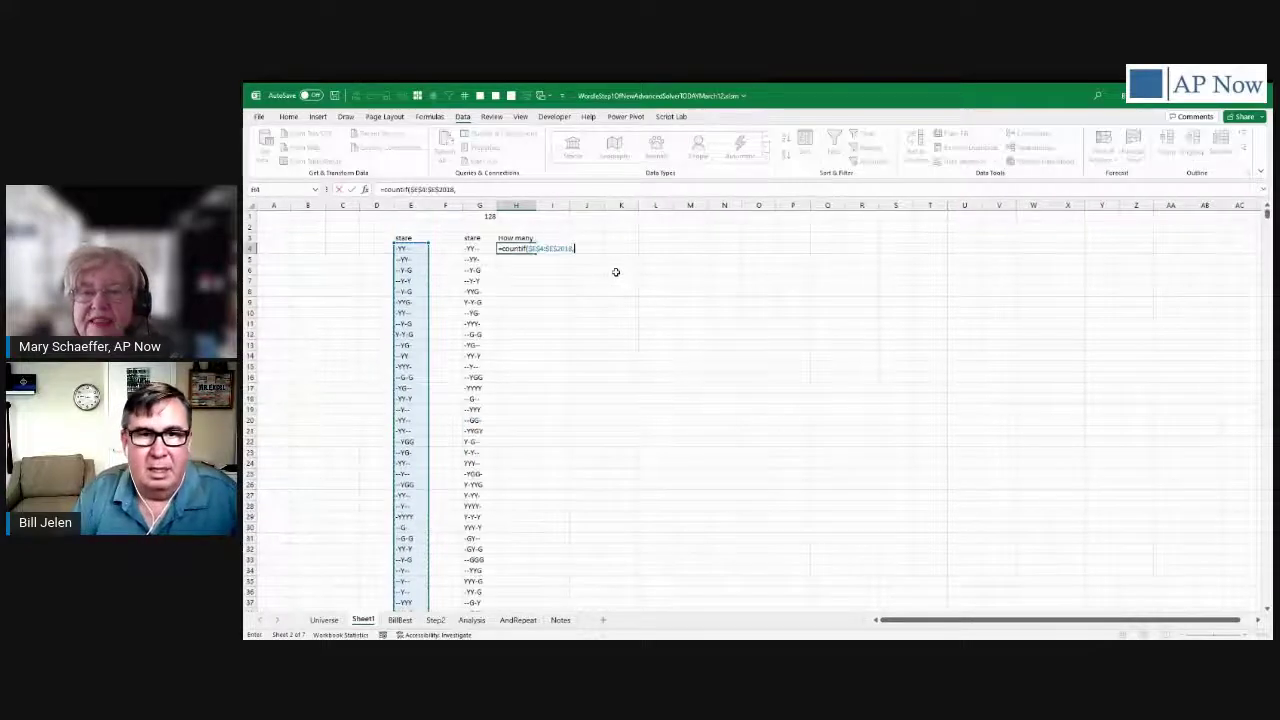
type("g4")
key("ctrl+Return")
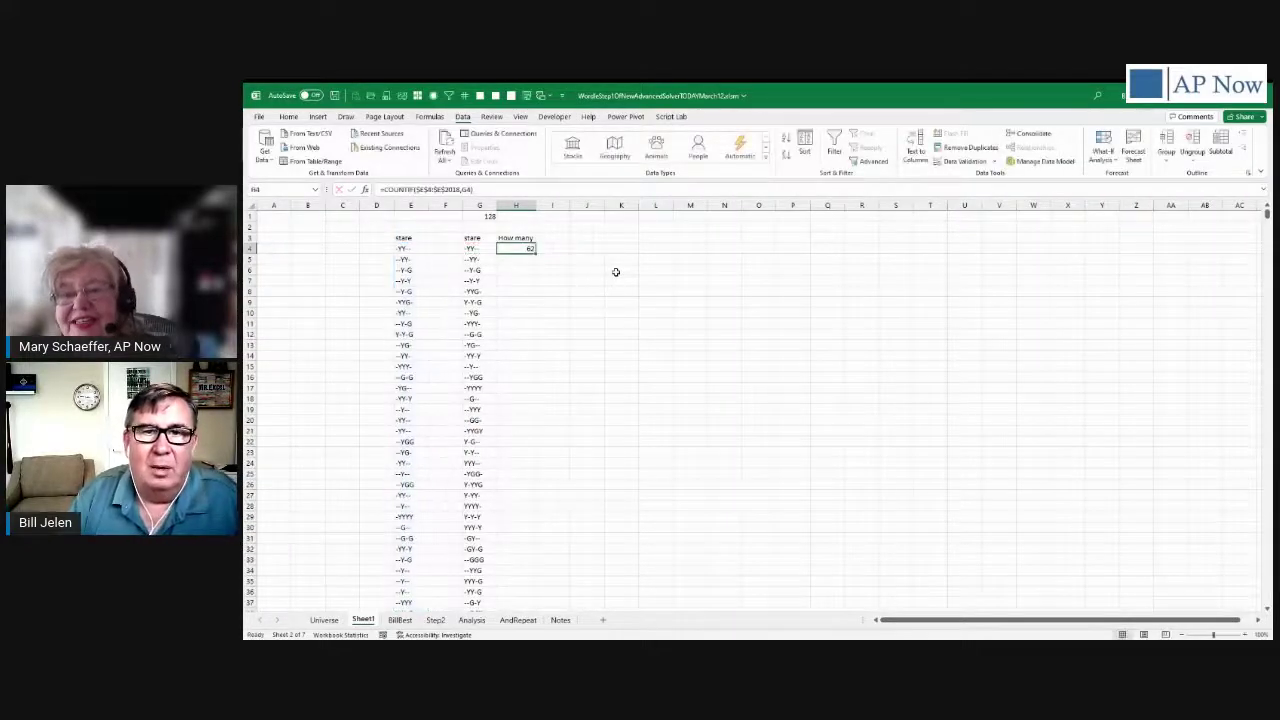
double_click(536, 255)
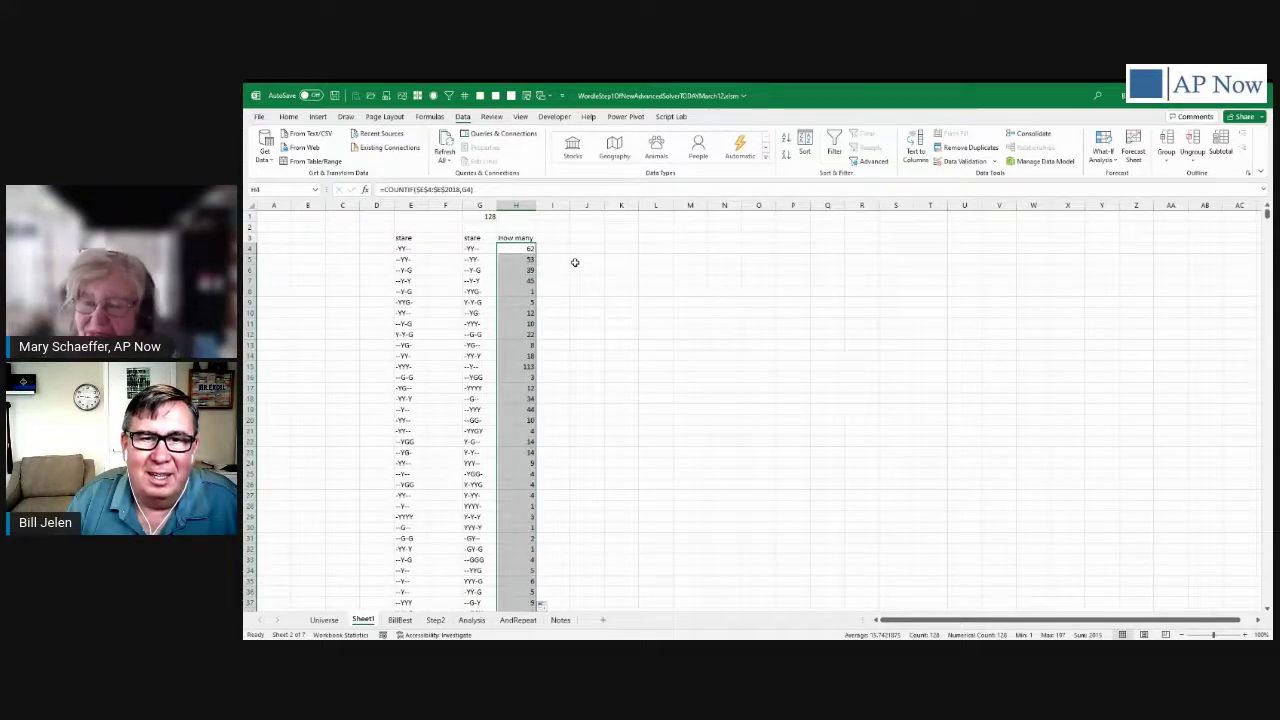
Sort the unique patterns by How many from smallest to largest and look through the sorted list
left_click(520, 249)
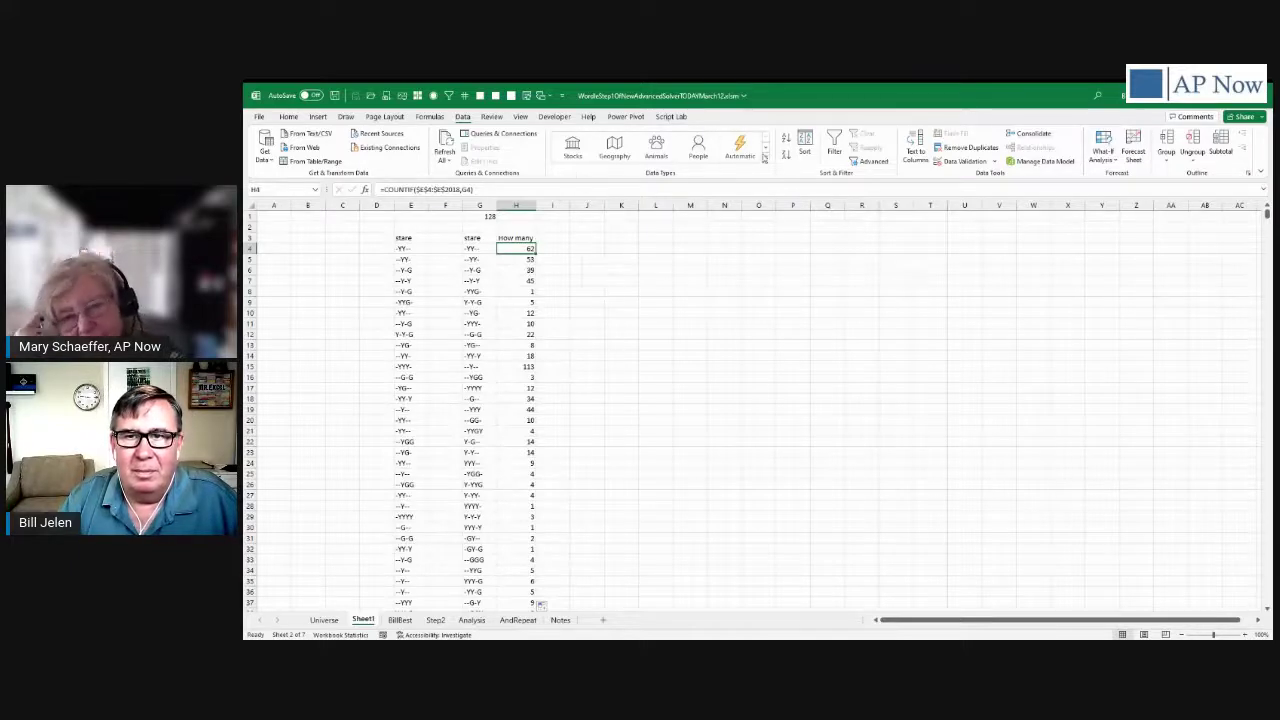
left_click(786, 139)
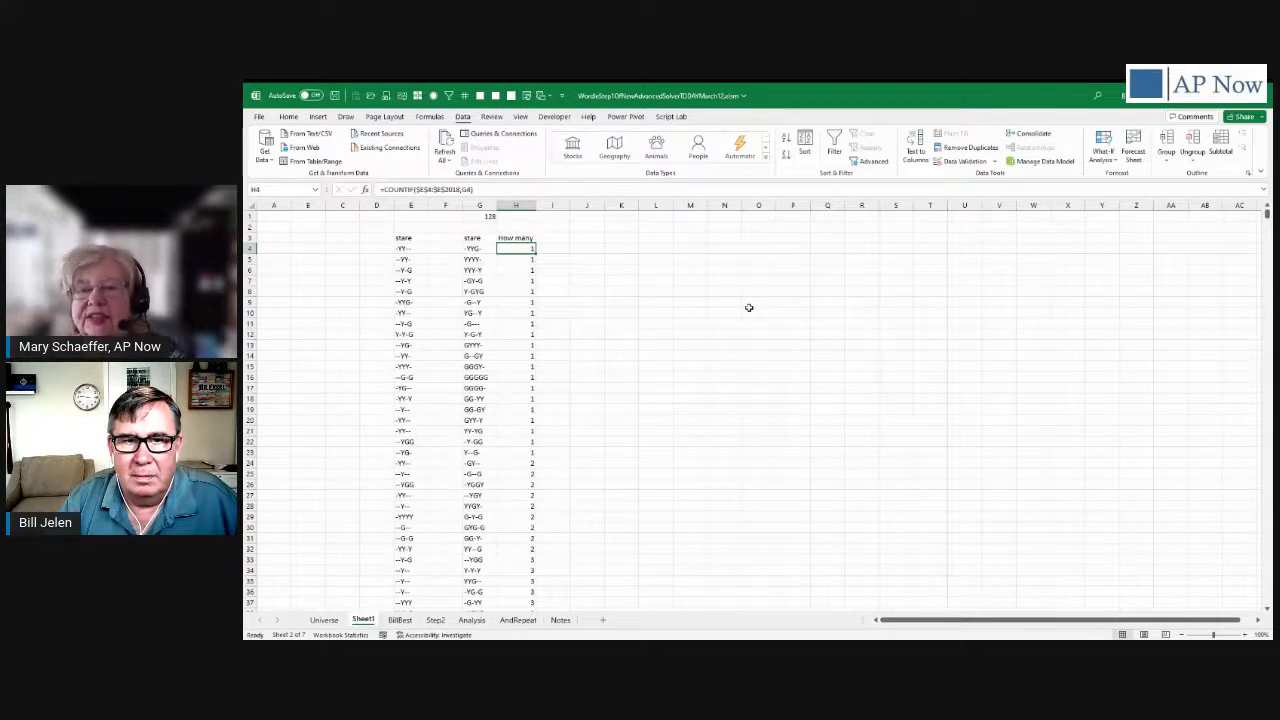
scroll(700, 370, "down", 9)
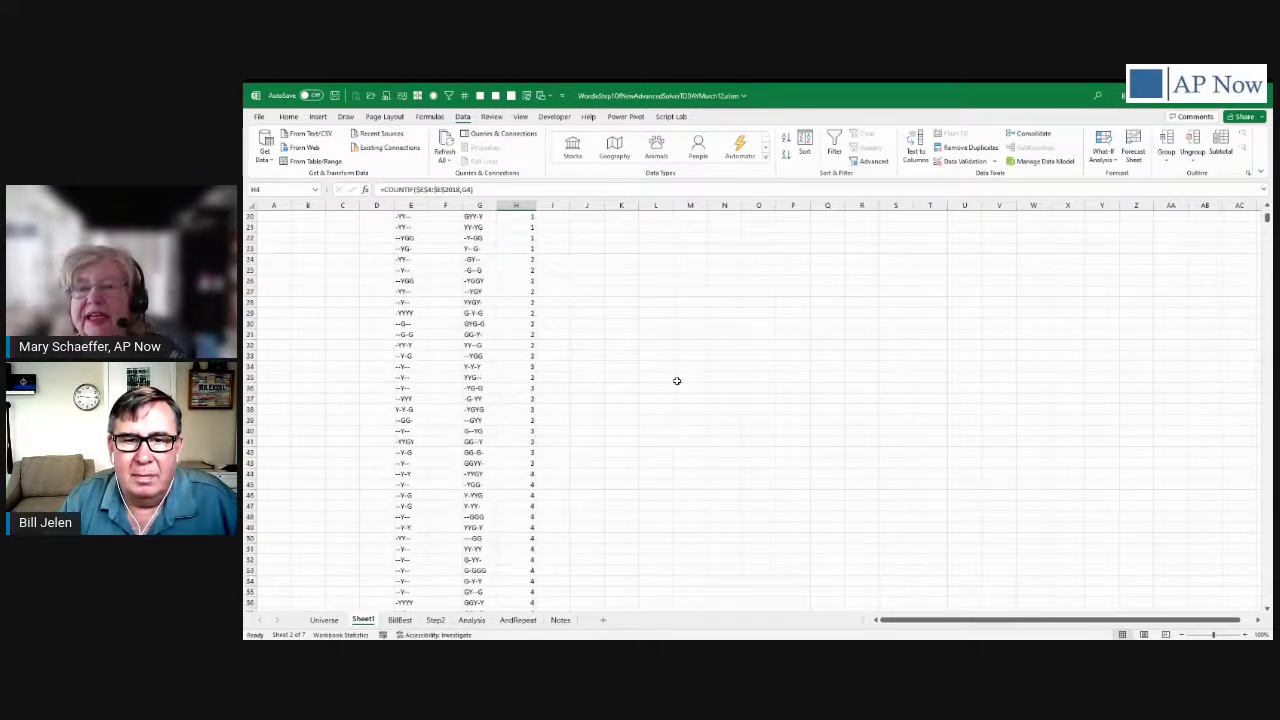
scroll(679, 390, "up", 9)
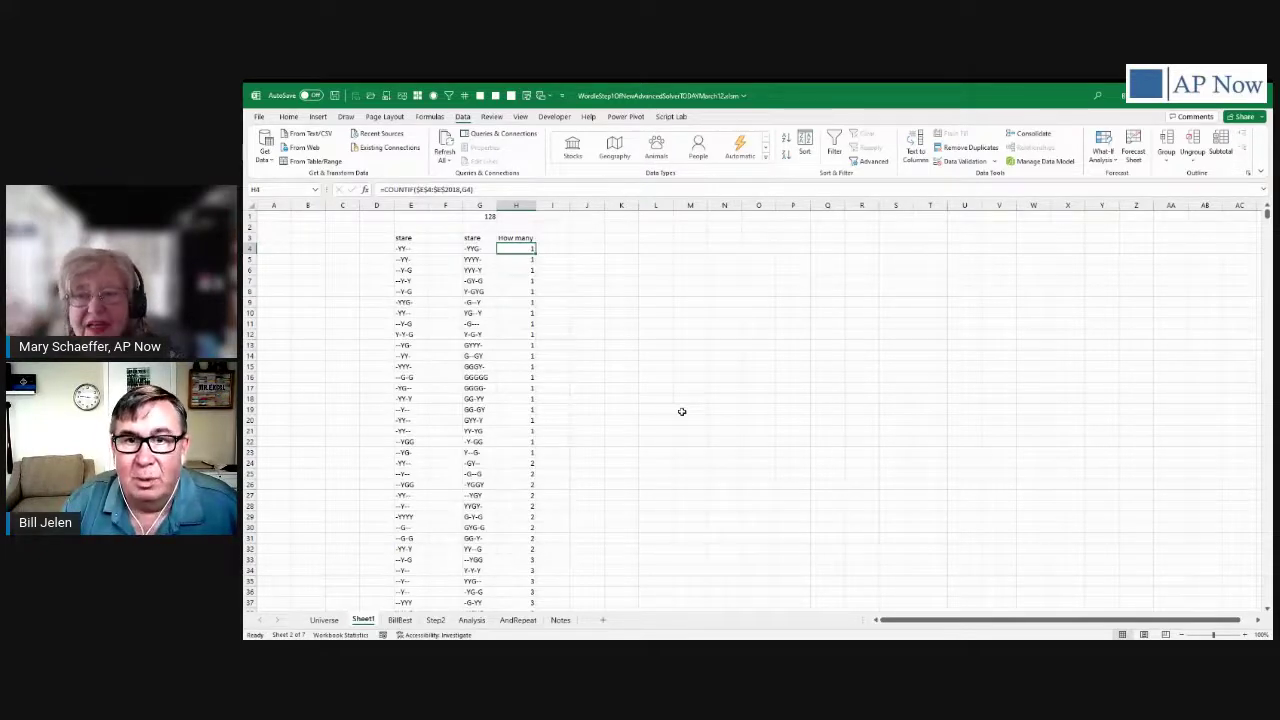
Enter the word STARE in K1 as the first heading of a comparison area
key("Right")
key("Up")
key("Up")
key("Right")
key("Up")
key("Right")
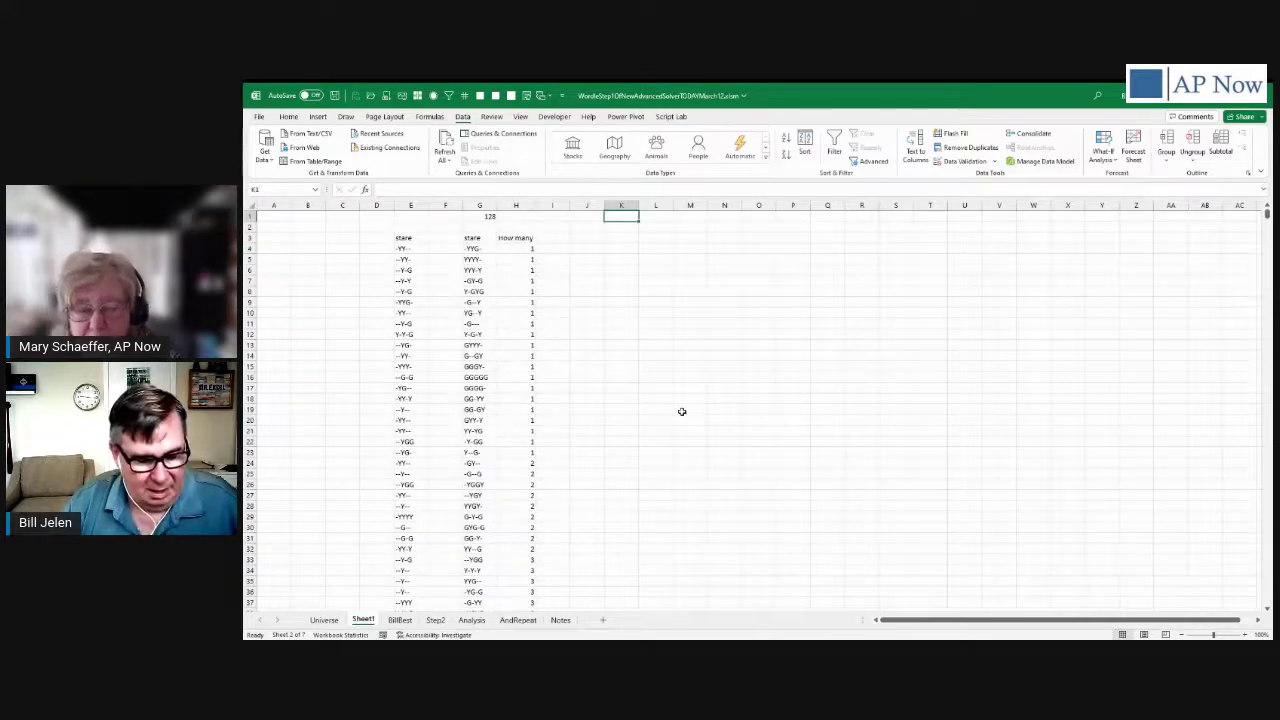
type("STARE")
key("Return")
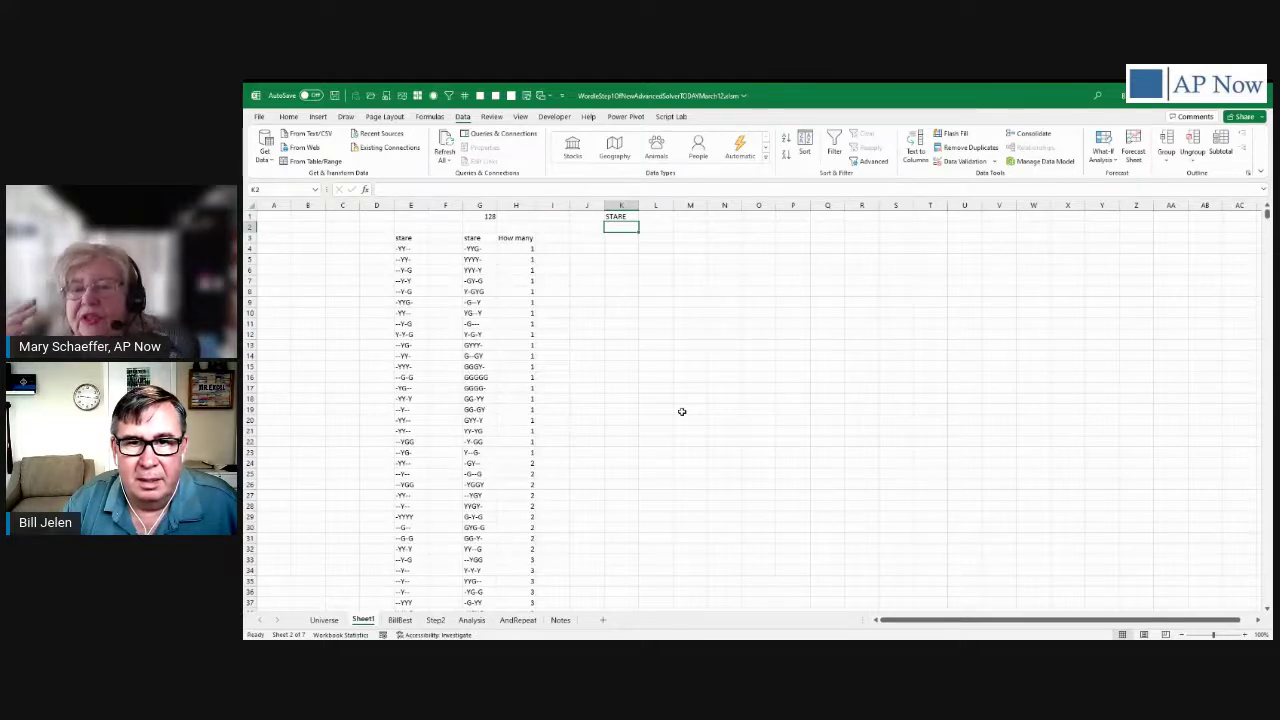
Enter the word headings ARISE in M1 and AROSE in O1
key("Up")
key("Right")
key("Right")
type("ARISE")
key("Right")
key("Right")
type("AROSE")
key("Return")
Enter the follow-up words INDOL in K2 and CHUMP in K3 beneath the STARE heading
key("Left")
key("Left")
key("Left")
key("Left")
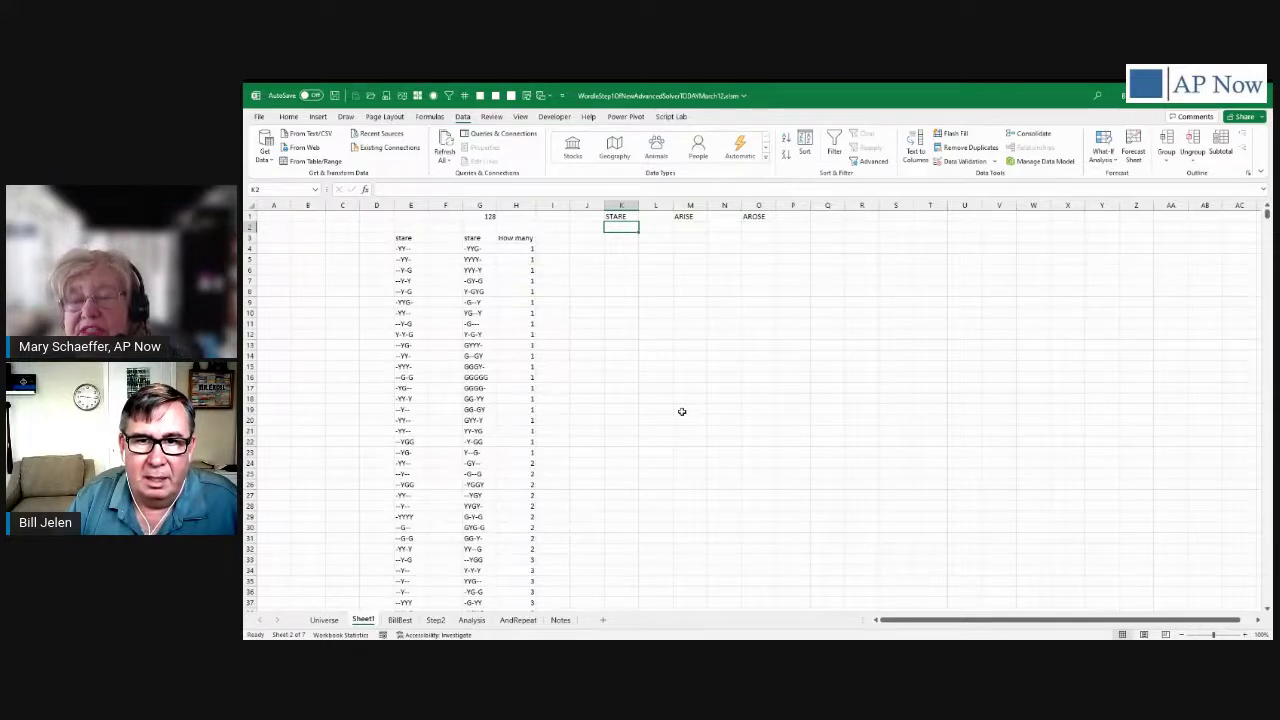
type("IN")
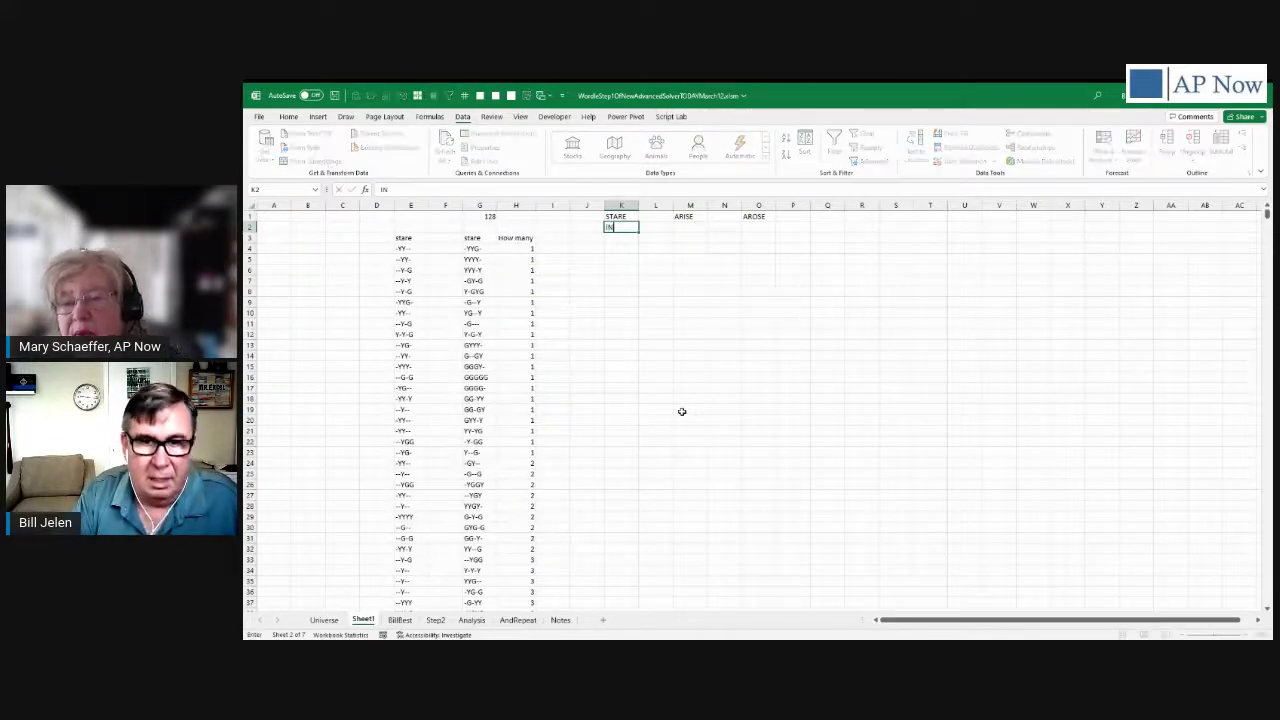
type("DOL")
key("Return")
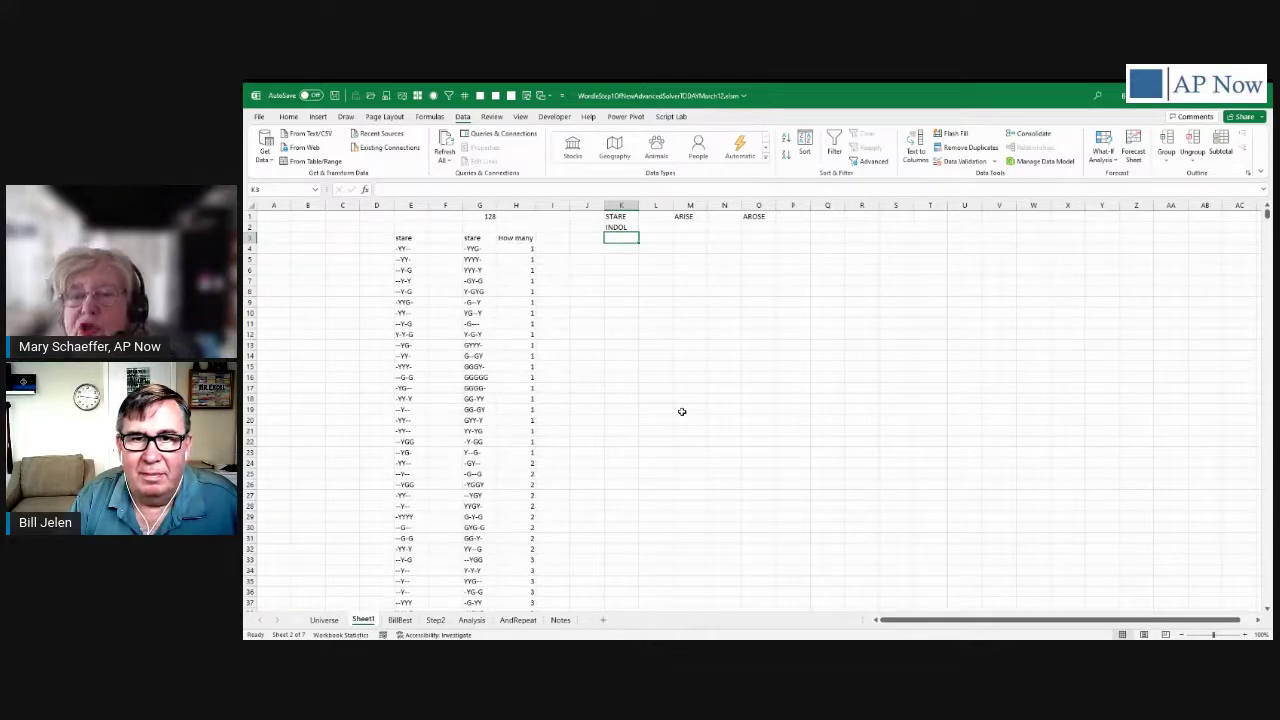
type("CHUM")
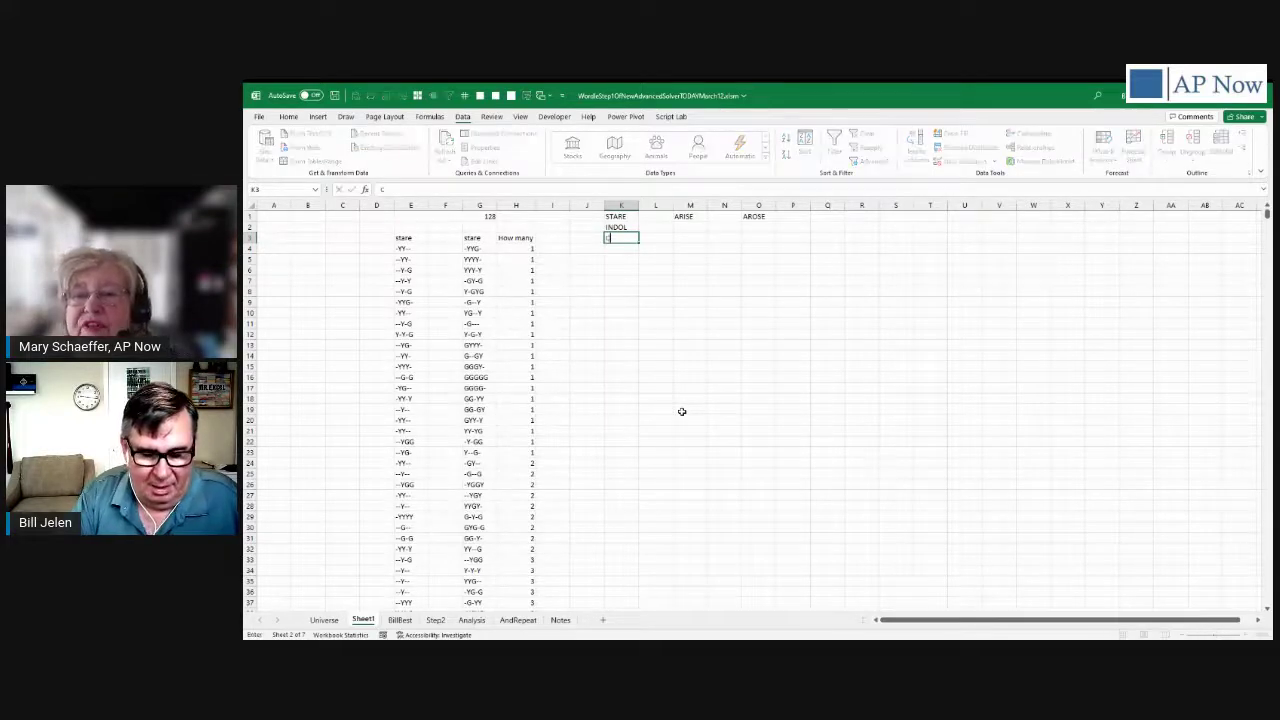
type("P")
key("Return")
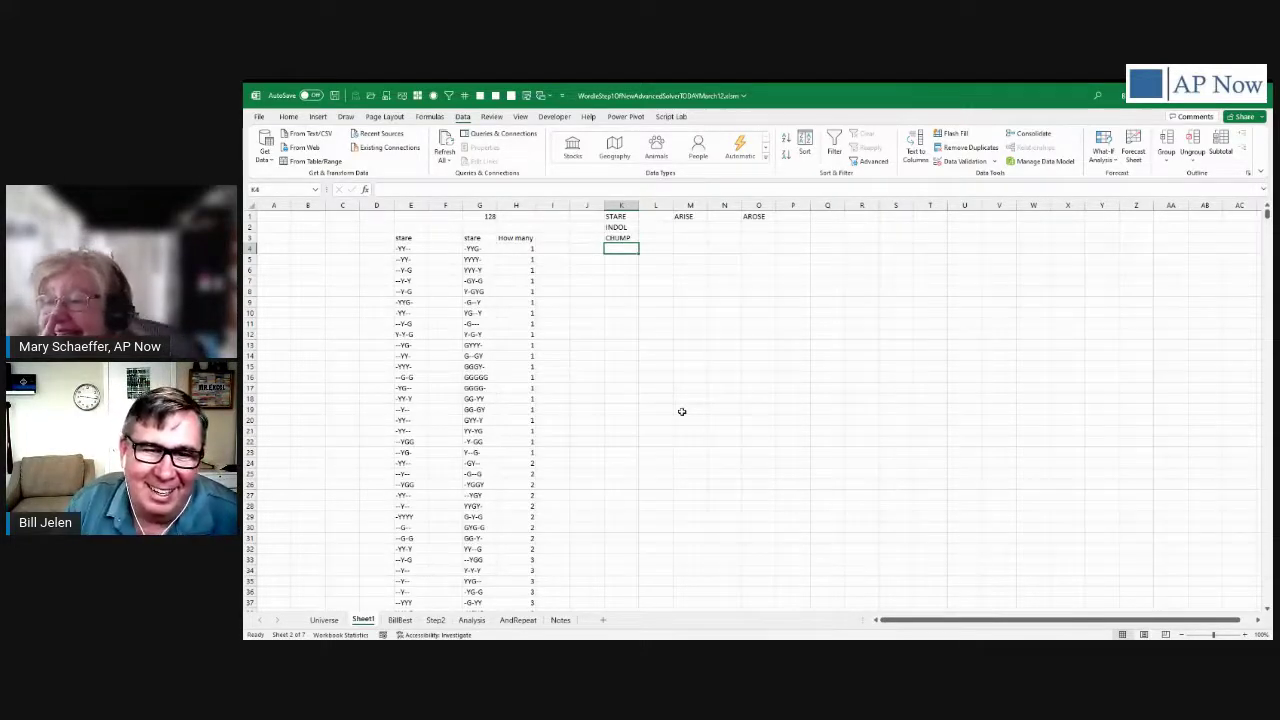
Look through the How many counts down to the end of the sorted pattern list
key("Left")
key("Left")
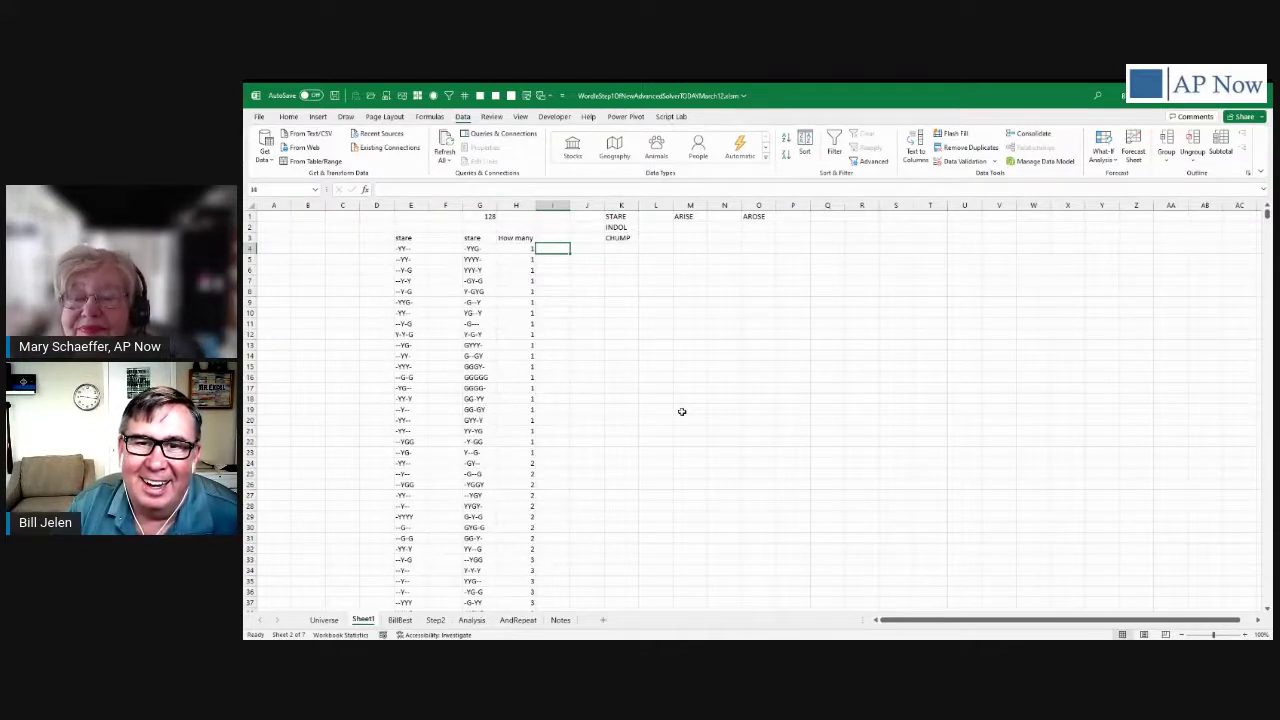
key("Up")
key("Left")
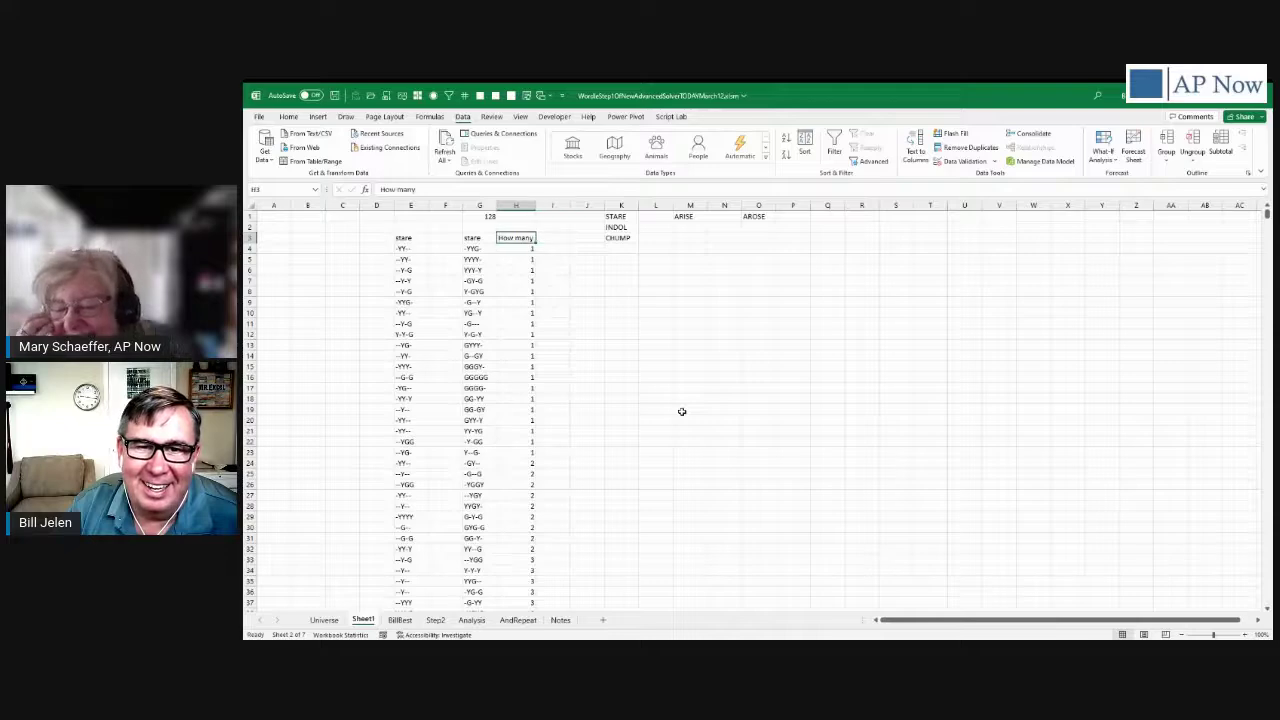
key("Page_Down")
key("Page_Down")
key("Page_Down")
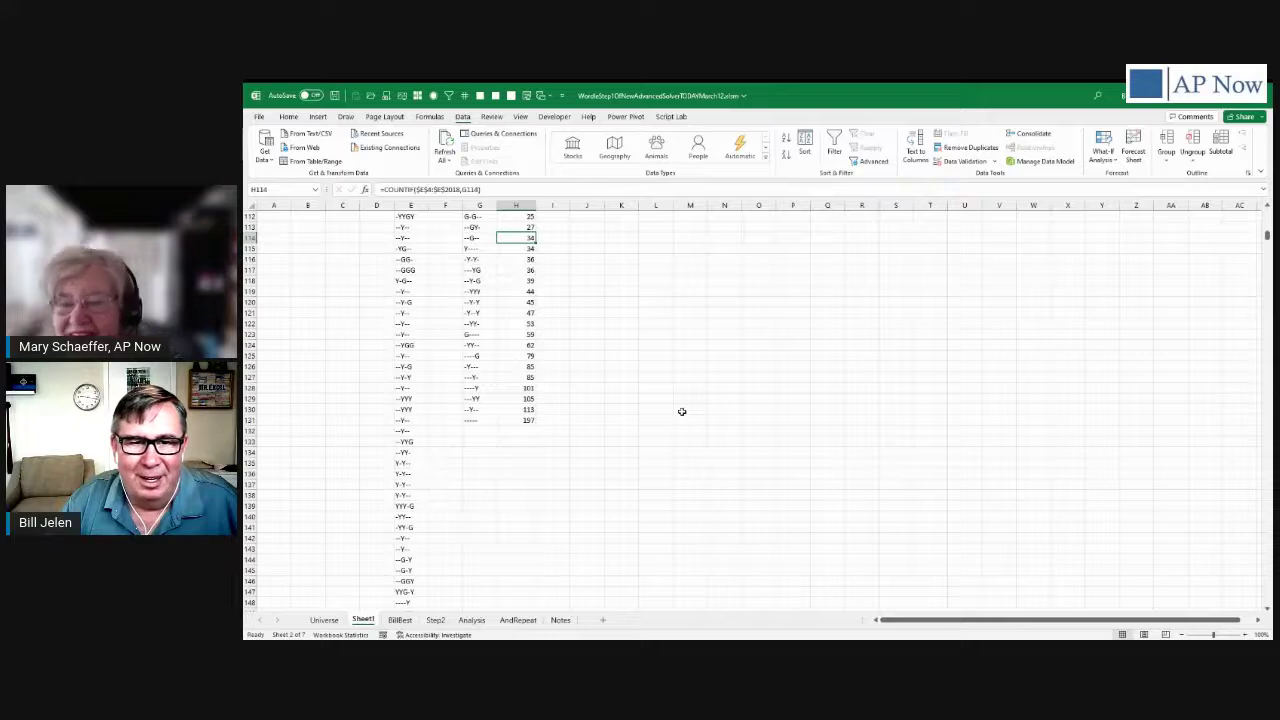
Check the COUNTA formula in G1 that counts the unique patterns
key("ctrl+Home")
key("Right")
key("Right")
key("Right")
key("Right")
key("Right")
key("Right")
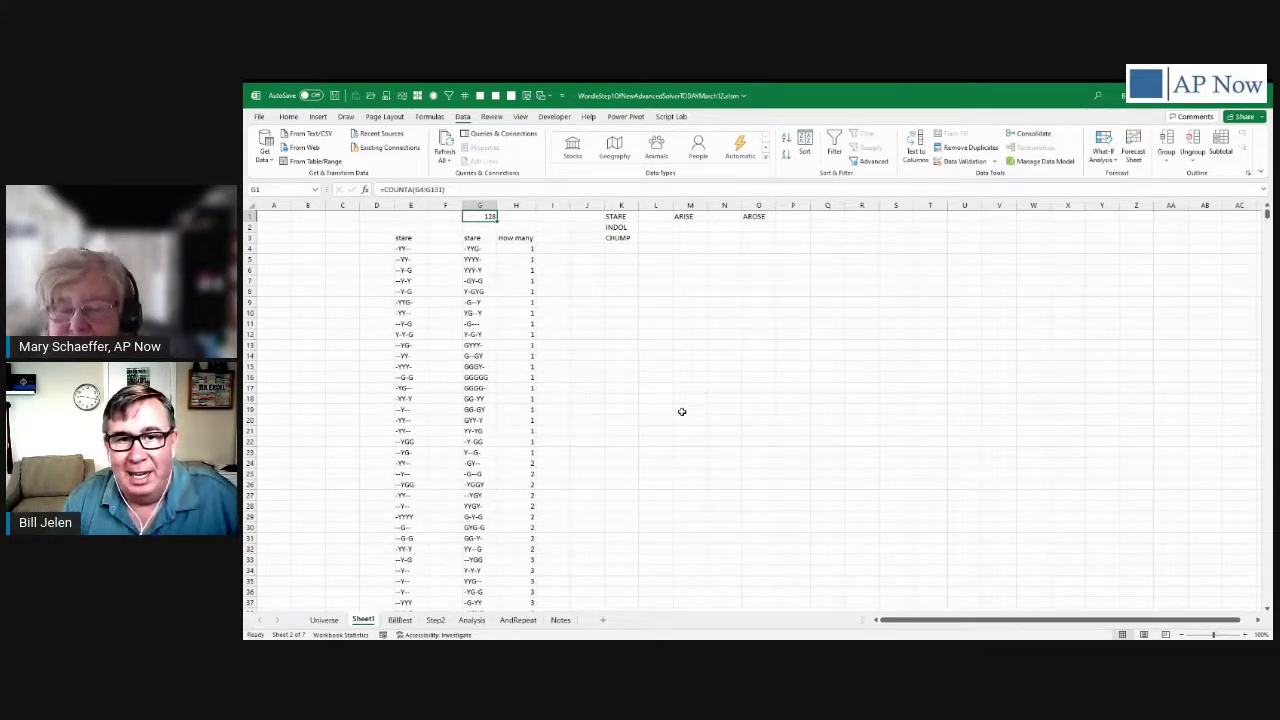
Select the patterns in G4:G23, the ones that match only a single word
key("Down")
key("Down")
key("Down")
key("Right")
key("Left")
key("shift+Down")
key("shift+Down")
key("shift+Down")
key("shift+Down")
key("shift+Down")
key("shift+Down")
key("shift+Down")
key("shift+Down")
key("shift+Down")
key("shift+Down")
key("shift+Down")
key("shift+Down")
key("shift+Down")
key("shift+Down")
key("shift+Down")
key("shift+Down")
key("shift+Down")
key("shift+Down")
key("shift+Down")
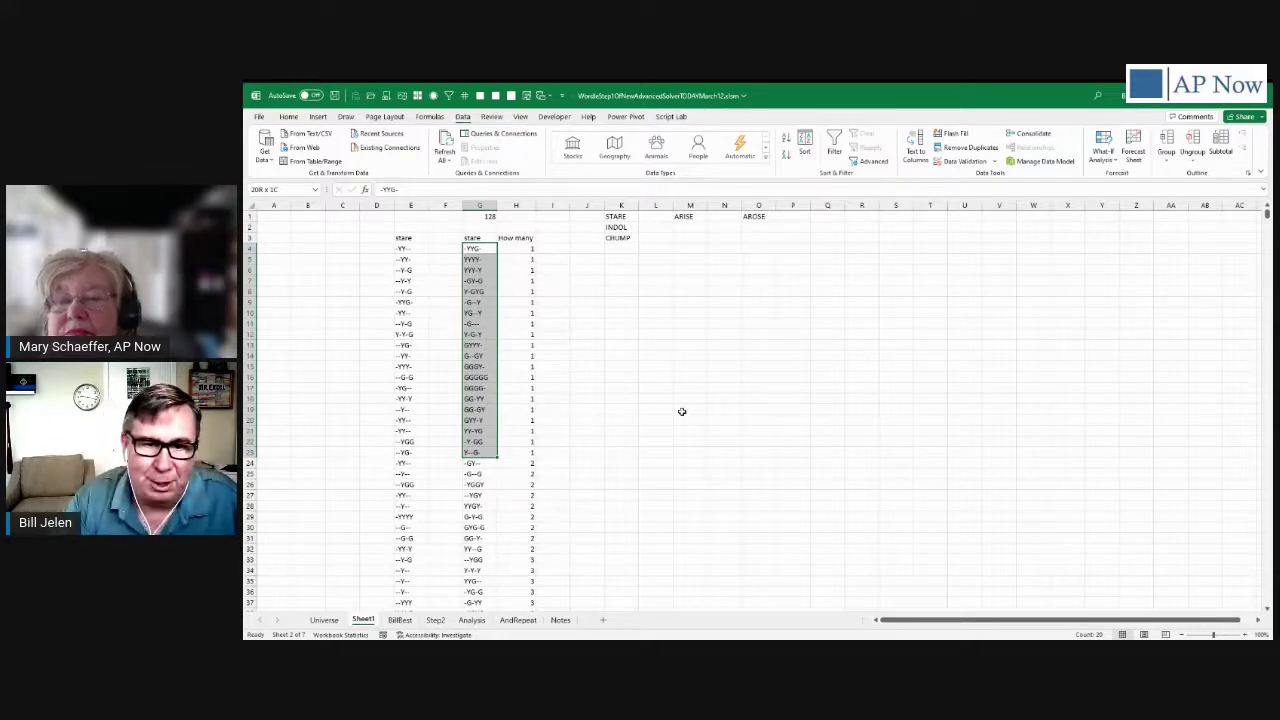
Highlight the patterns from G24 down and examine the rest of the list to its last entry in G131
left_click_drag(485, 466, 488, 464)
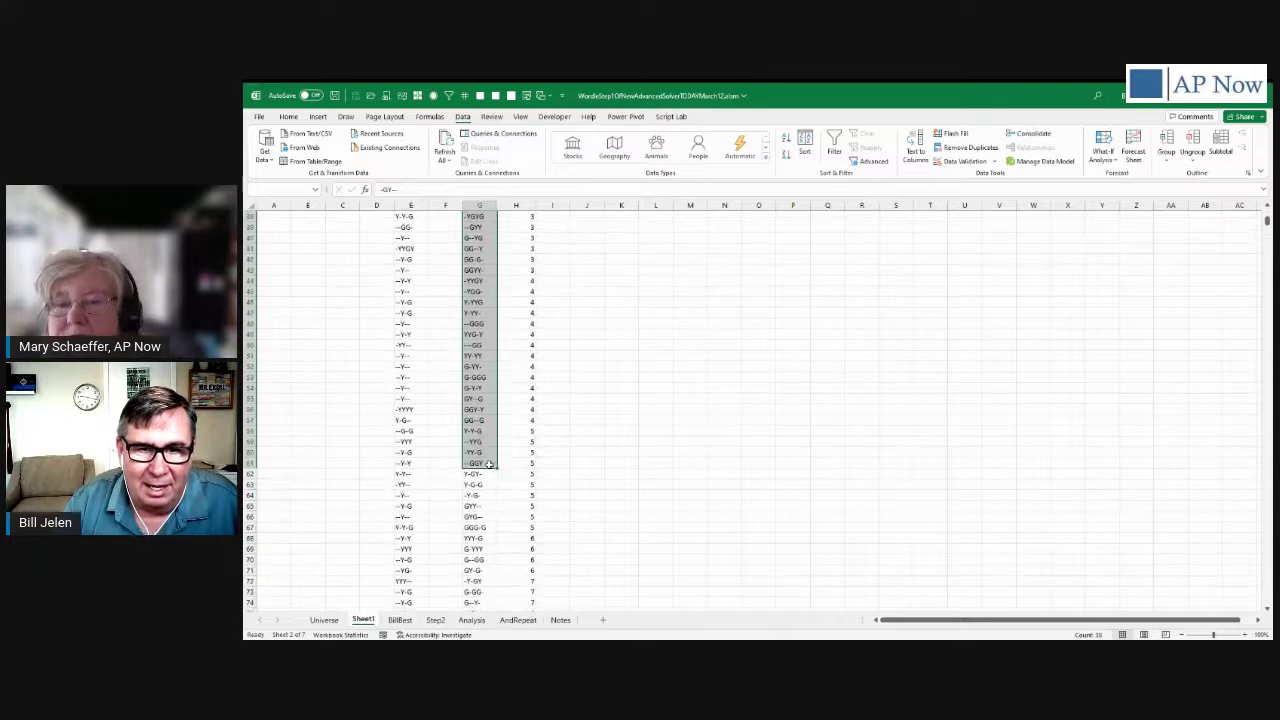
scroll(489, 464, "down", 20)
key("Down")
key("Down")
key("Down")
key("Down")
key("Down")
key("Down")
key("Down")
key("Down")
key("Down")
key("Down")
key("Down")
key("Down")
key("Down")
key("Down")
key("Down")
key("Down")
key("Down")
key("Down")
key("Down")
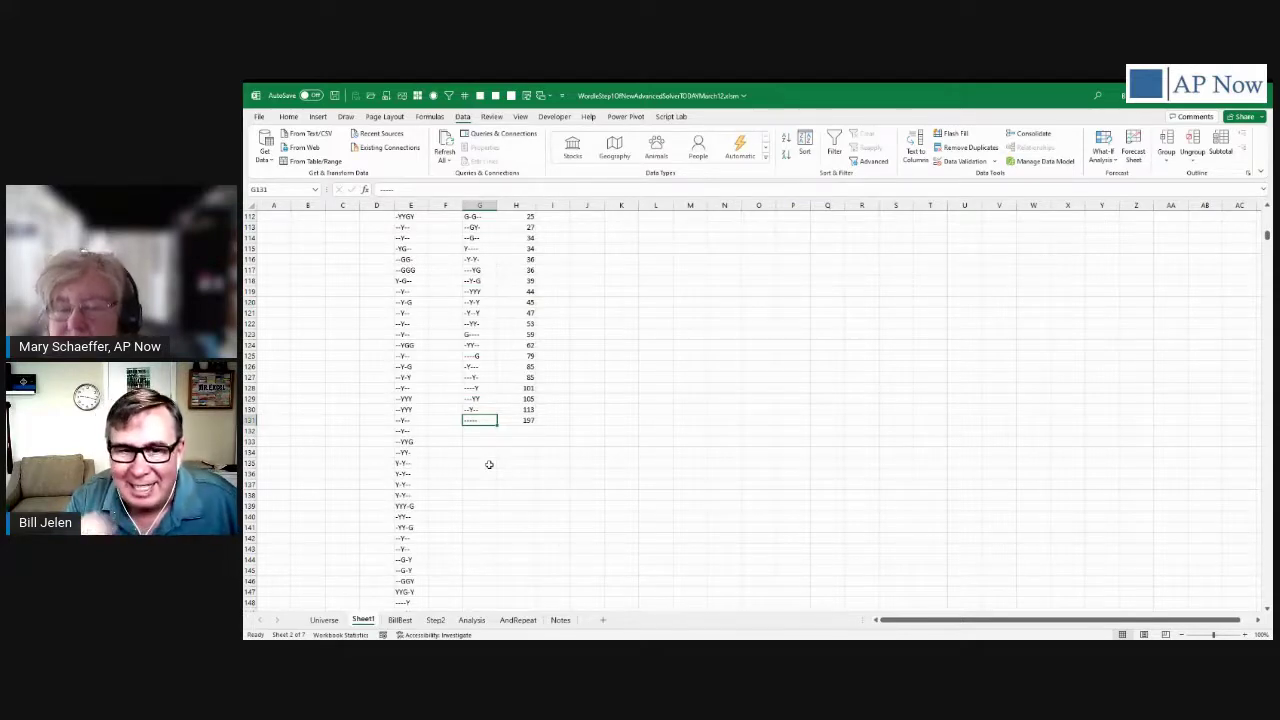
Check the count of the all-miss pattern in H131 and return to the first counts under How many
key("Right")
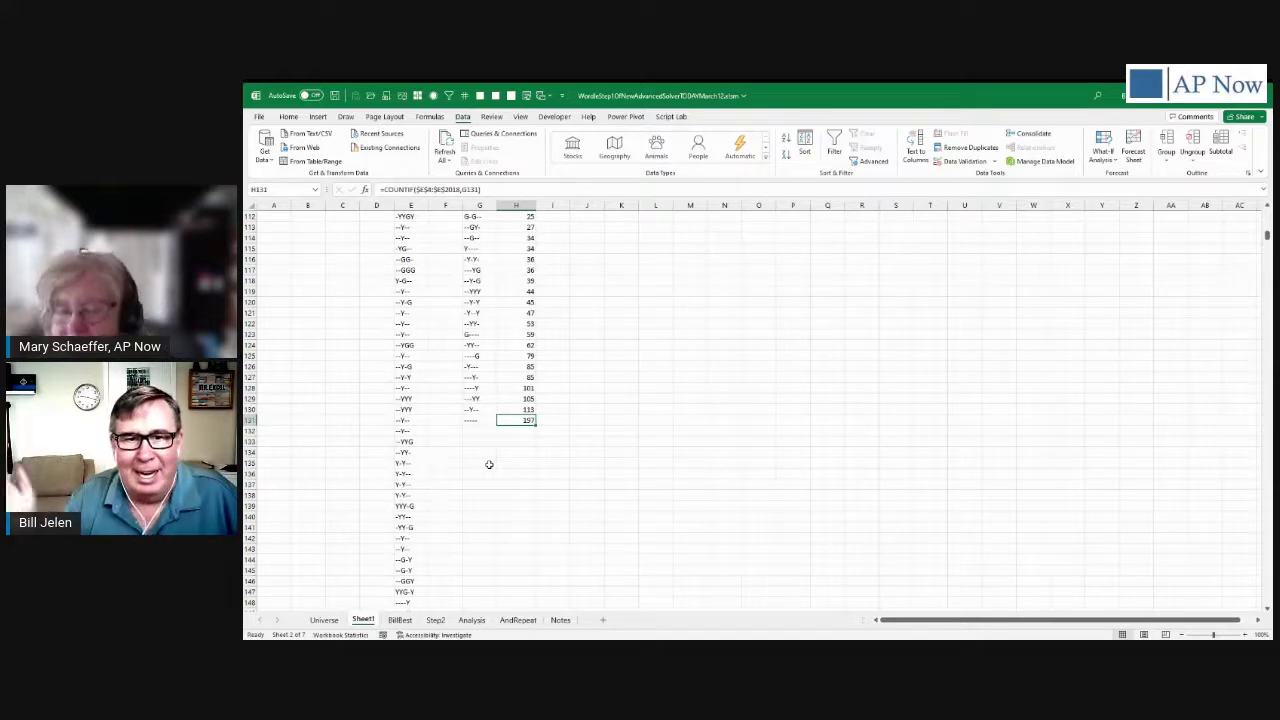
key("ctrl+Up")
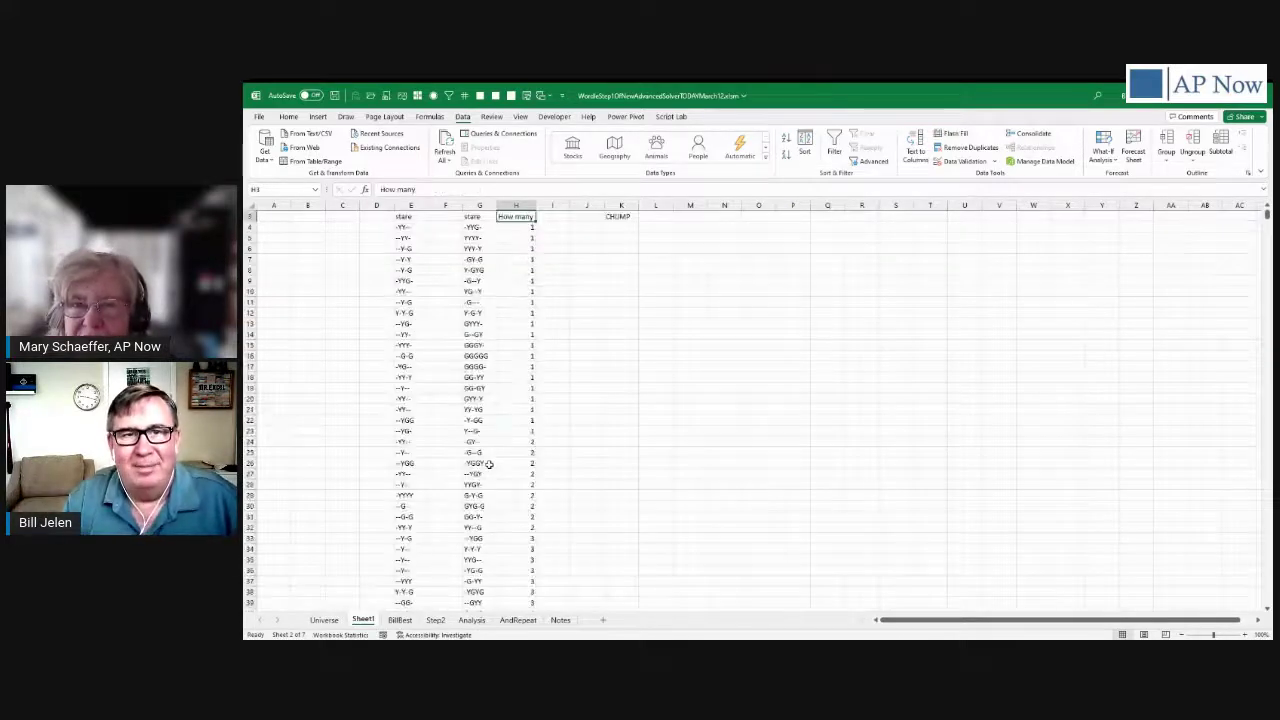
key("ctrl+Up")
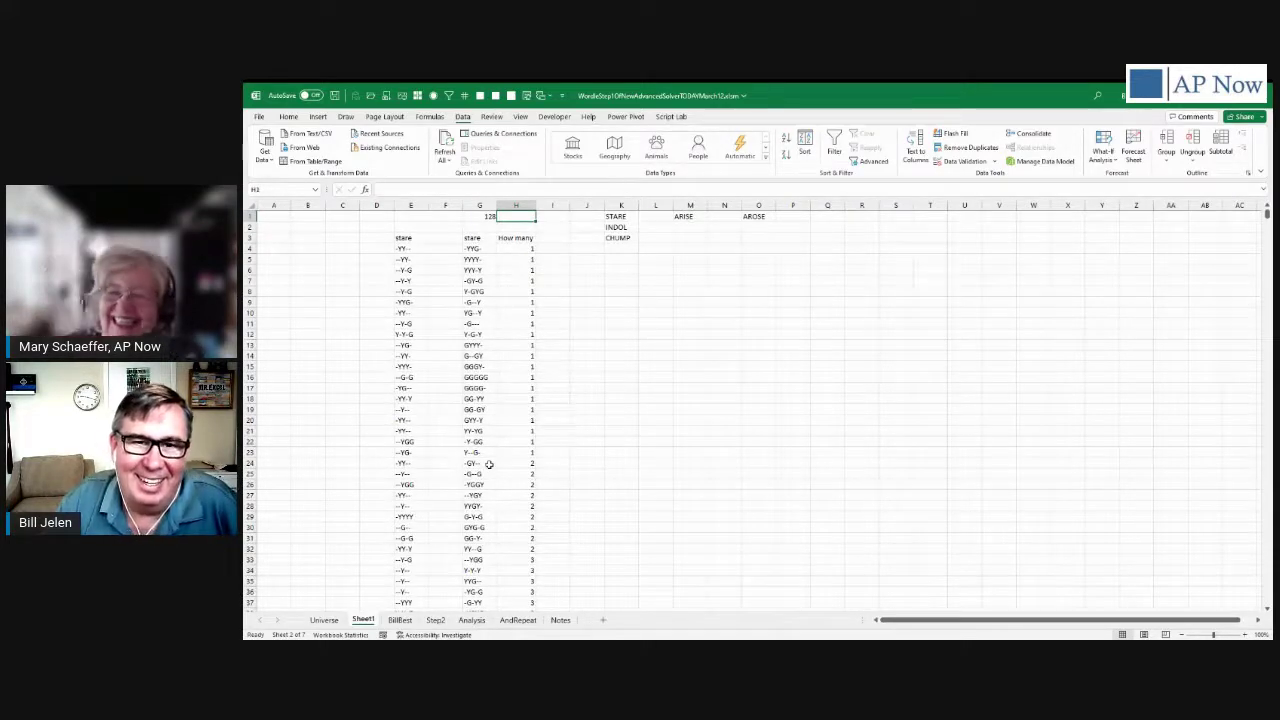
key("Down")
key("Down")
key("Down")
key("Down")
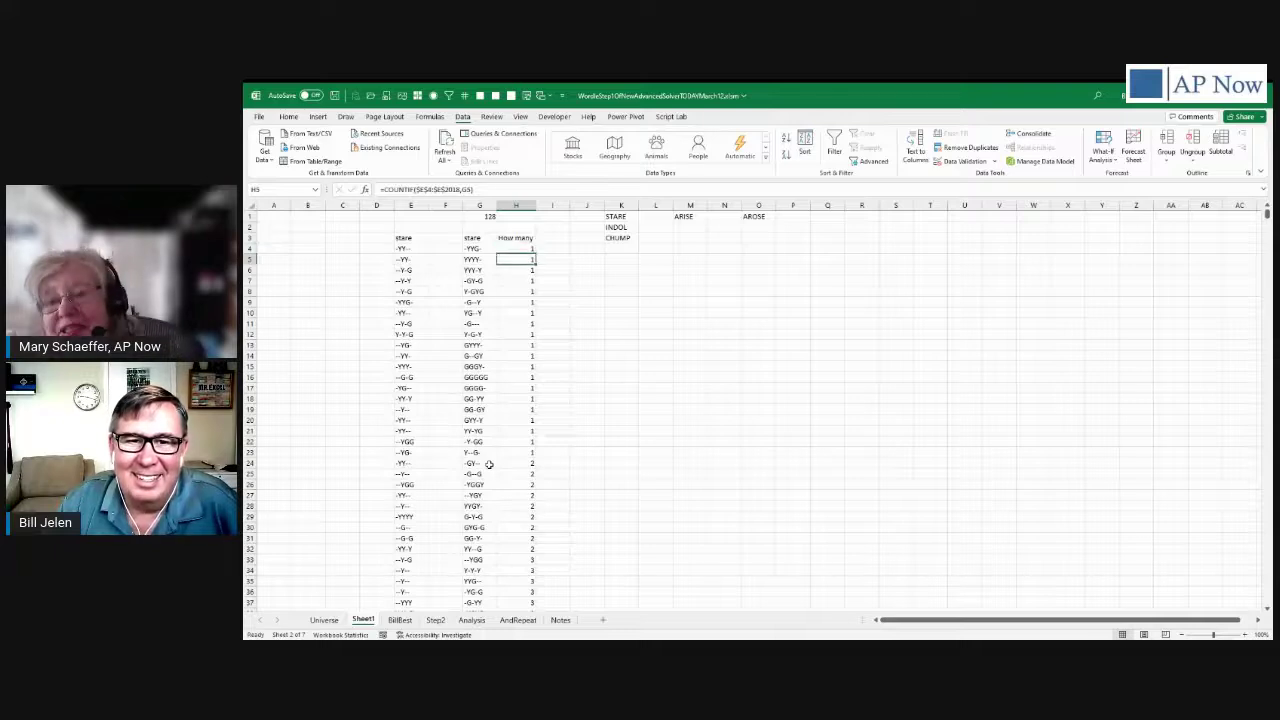